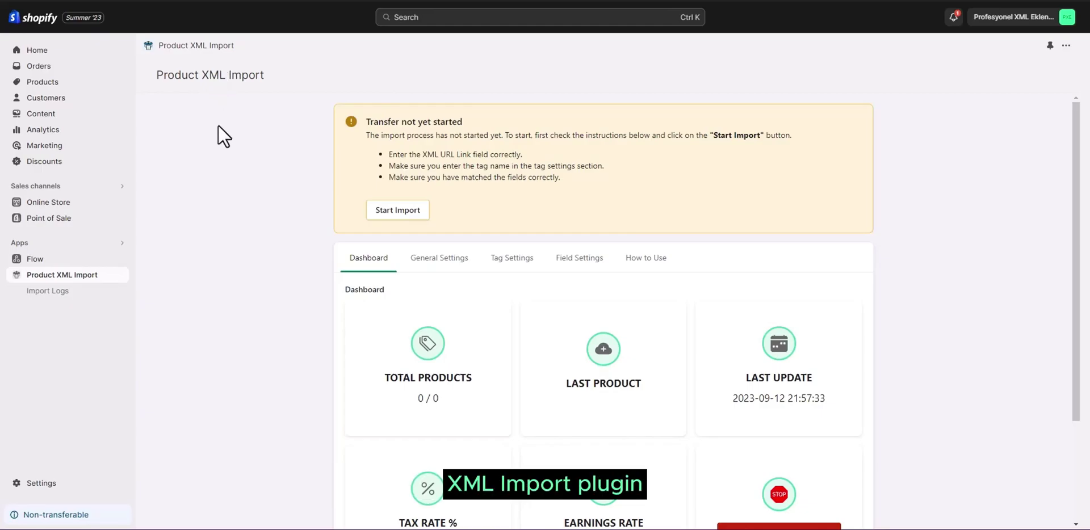
Scroll down to the lower dashboard cards and highlight the TOTAL PRODUCTS heading.
{"action": "middle_click", "coordinate": [237, 124]}
{"action": "middle_click", "coordinate": [245, 147]}
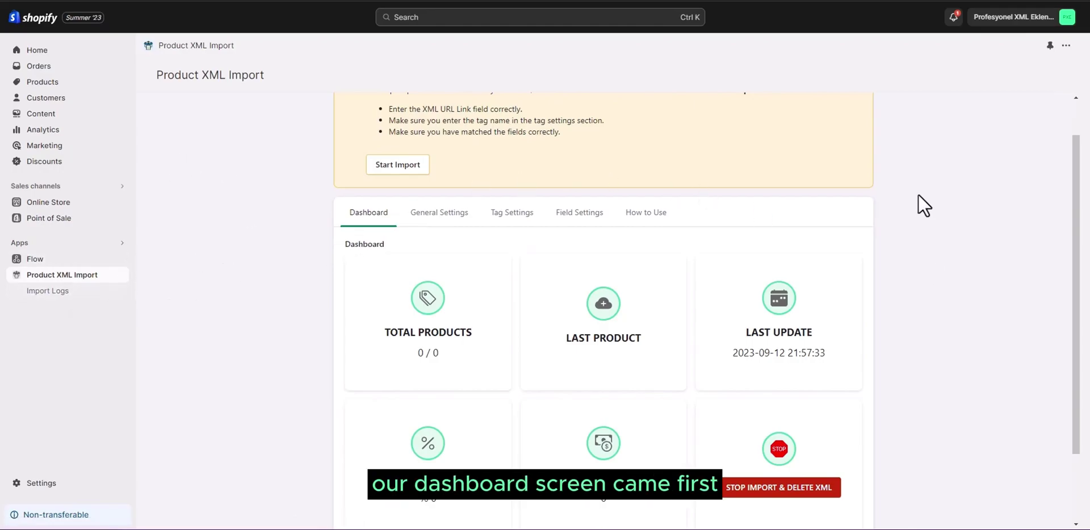
{"action": "scroll", "coordinate": [937, 230], "scroll_direction": "down", "scroll_amount": 1}
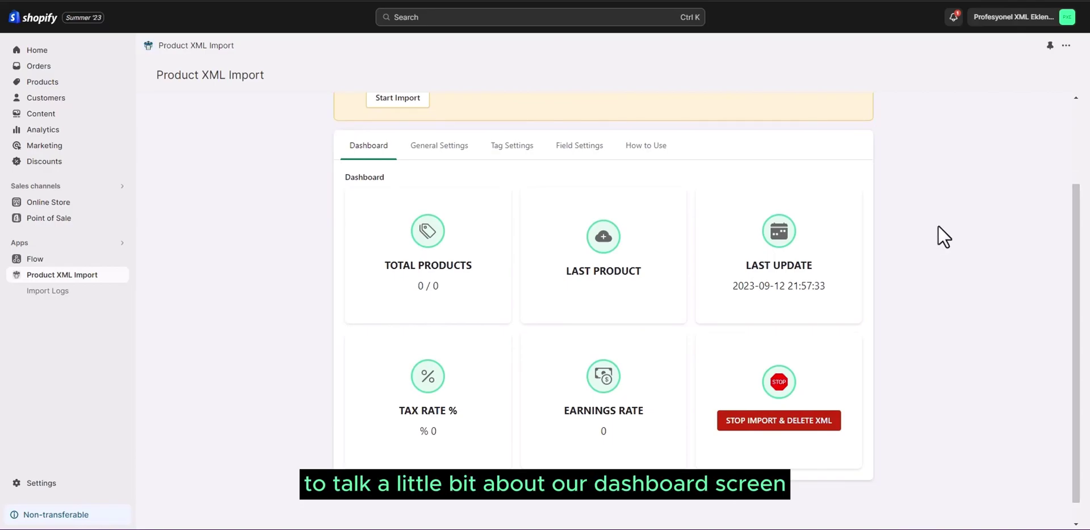
{"action": "left_click_drag", "start_coordinate": [391, 272], "coordinate": [454, 273]}
{"action": "left_click", "coordinate": [448, 272]}
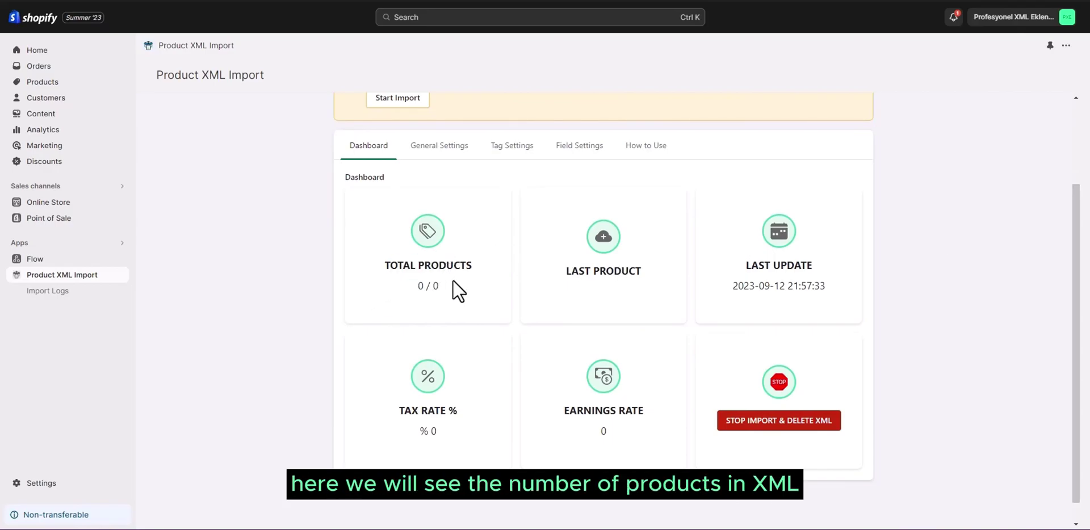
{"action": "left_click_drag", "start_coordinate": [430, 267], "coordinate": [453, 266]}
Highlight the LAST PRODUCT and LAST UPDATE headings and the last update date and time.
{"action": "left_click_drag", "start_coordinate": [566, 271], "coordinate": [643, 278]}
{"action": "left_click_drag", "start_coordinate": [744, 265], "coordinate": [789, 264]}
{"action": "left_click", "coordinate": [761, 267]}
{"action": "left_click_drag", "start_coordinate": [738, 287], "coordinate": [819, 304]}
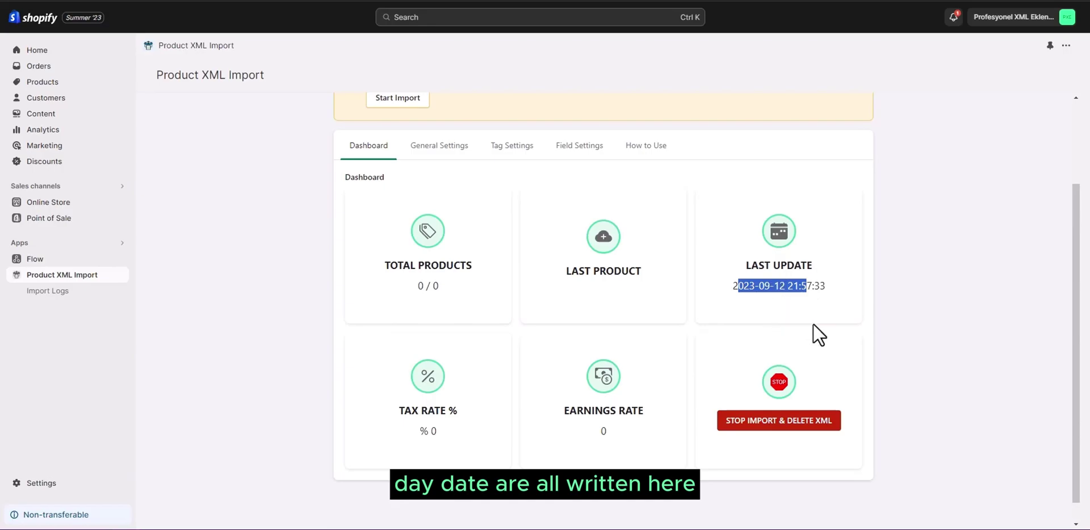
{"action": "left_click", "coordinate": [936, 233]}
{"action": "left_click_drag", "start_coordinate": [774, 286], "coordinate": [854, 309]}
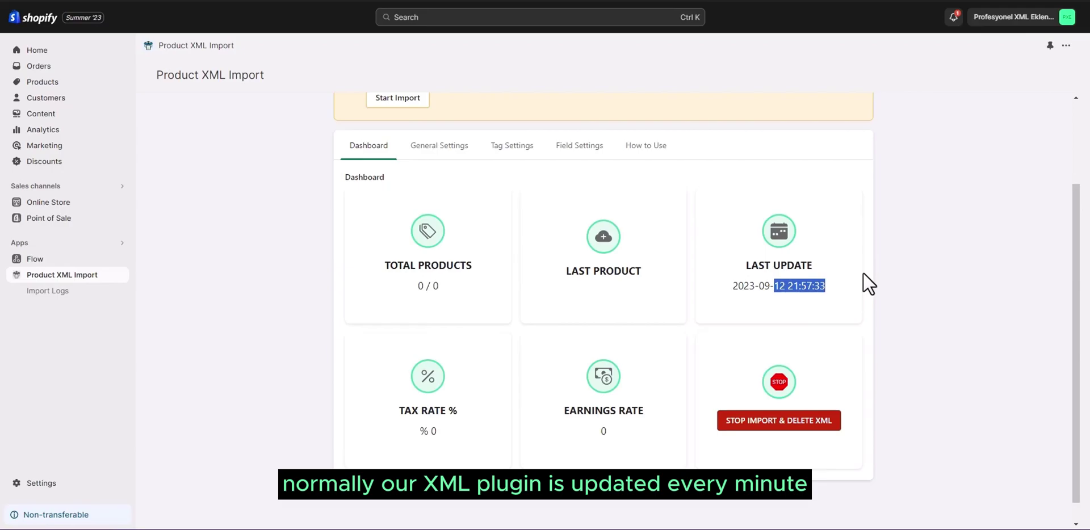
{"action": "left_click", "coordinate": [919, 315]}
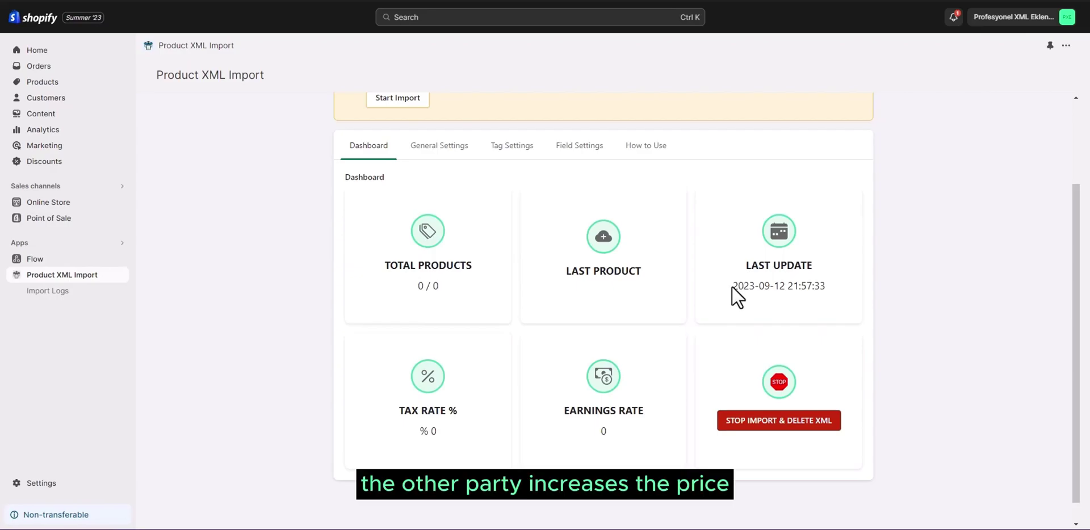
{"action": "left_click_drag", "start_coordinate": [732, 285], "coordinate": [821, 286]}
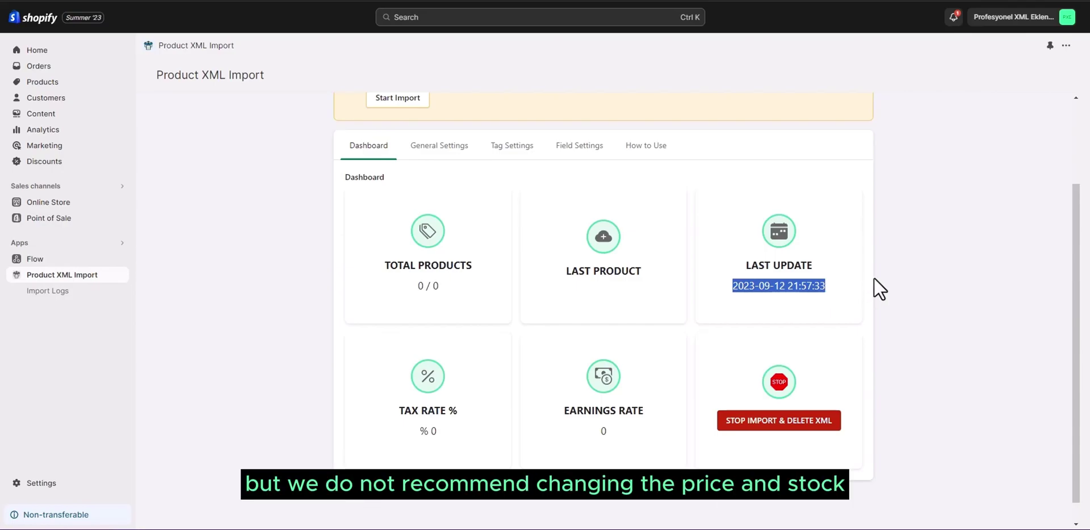
{"action": "left_click", "coordinate": [843, 273]}
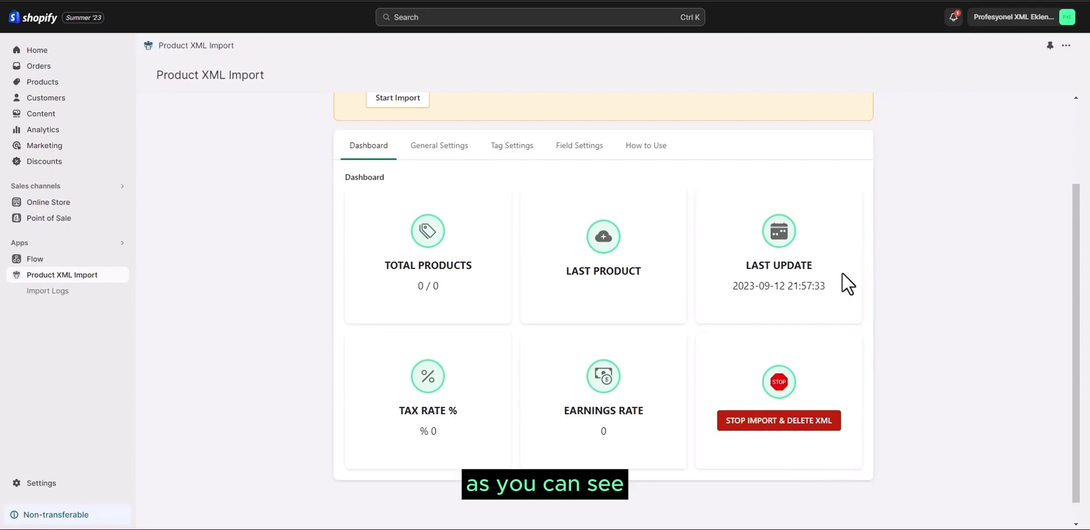
Highlight the EARNINGS RATE and TAX RATE % headings, then go to General Settings.
{"action": "left_click_drag", "start_coordinate": [619, 404], "coordinate": [638, 404]}
{"action": "left_click_drag", "start_coordinate": [571, 408], "coordinate": [675, 407]}
{"action": "left_click", "coordinate": [670, 408]}
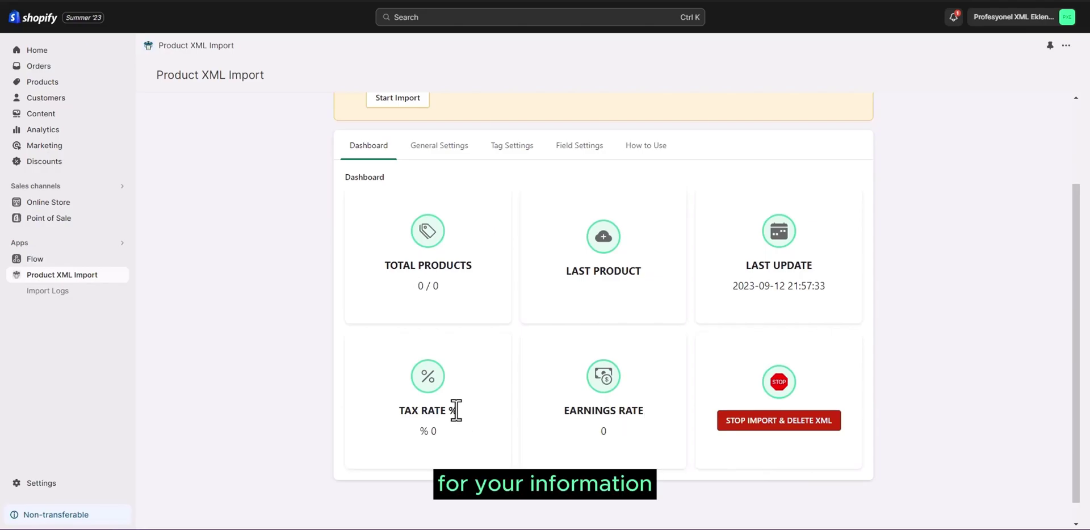
{"action": "left_click_drag", "start_coordinate": [394, 413], "coordinate": [457, 404]}
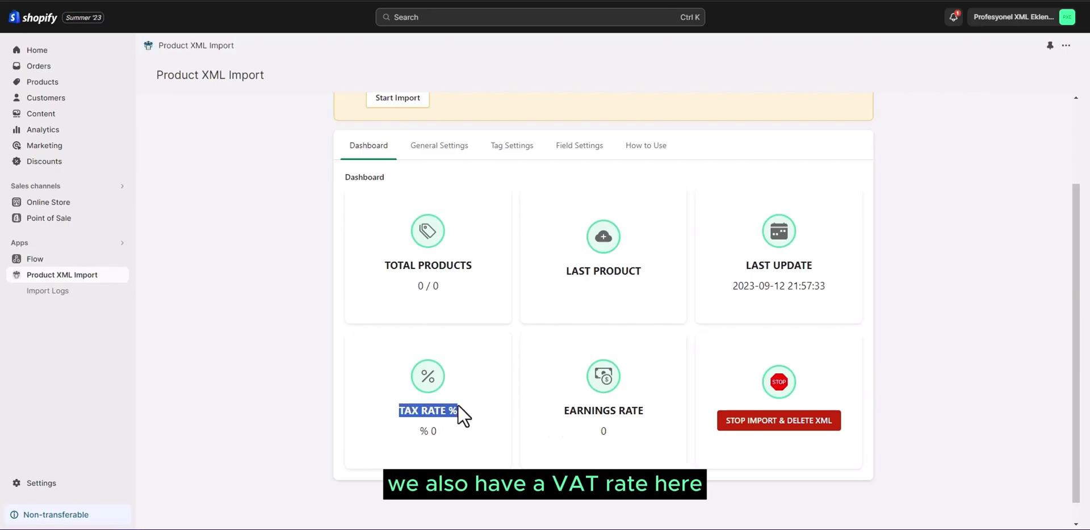
{"action": "left_click", "coordinate": [914, 151]}
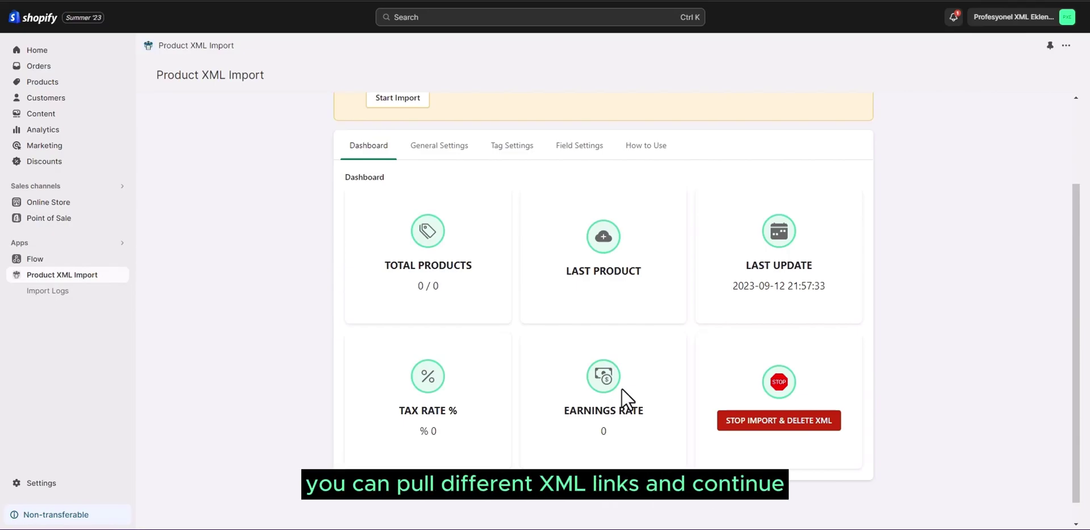
{"action": "left_click", "coordinate": [433, 147]}
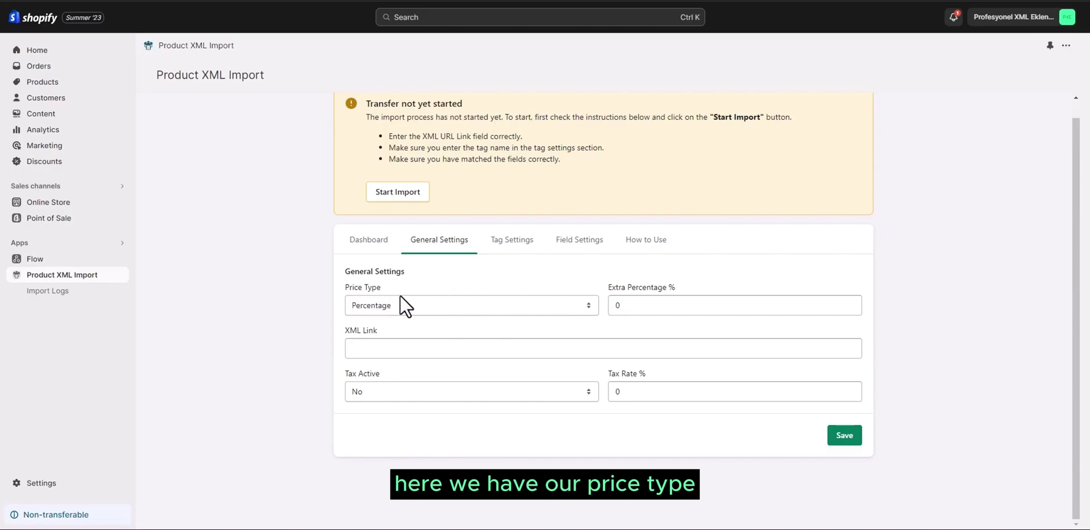
Try the Net Price price type with a value of 33.
{"action": "left_click", "coordinate": [424, 307]}
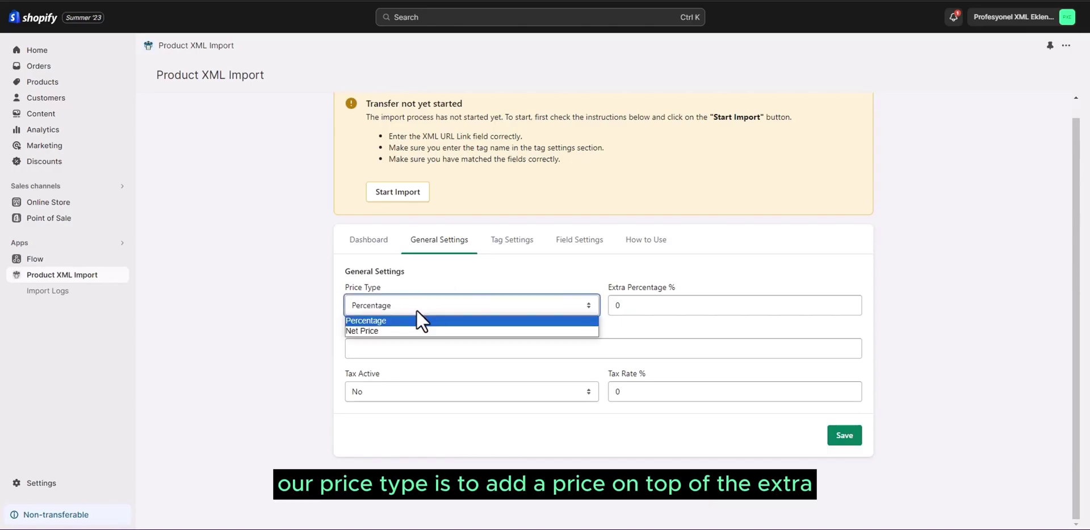
{"action": "left_click", "coordinate": [383, 331]}
{"action": "key", "text": "Tab"}
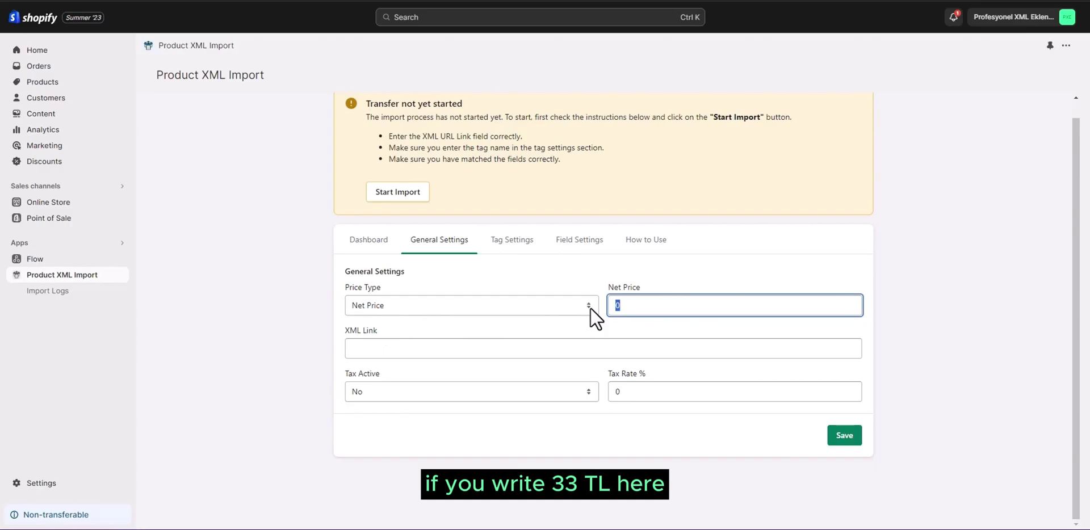
{"action": "left_click", "coordinate": [640, 265]}
Switch the price type back to Percentage with an Extra Percentage % of 20.
{"action": "left_click", "coordinate": [513, 309]}
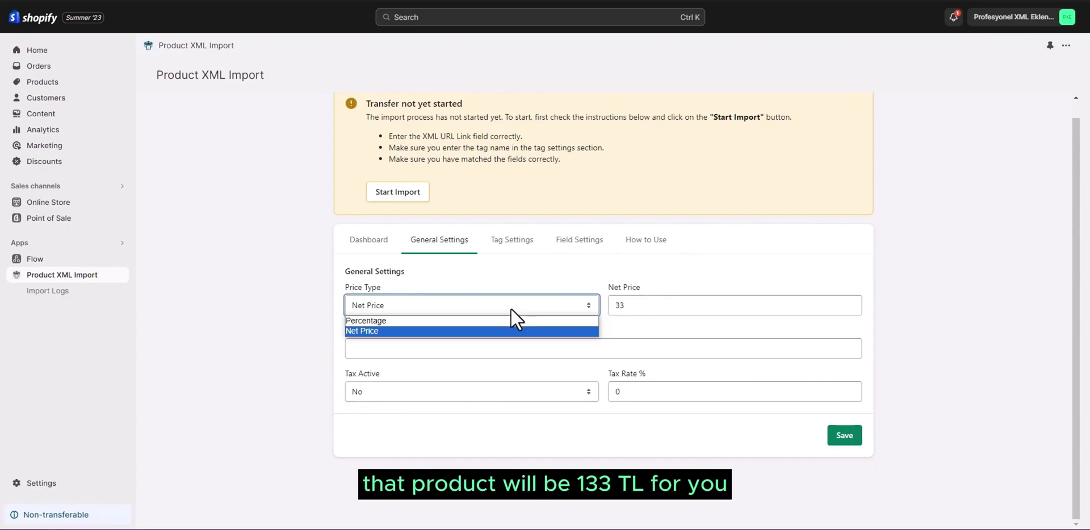
{"action": "left_click", "coordinate": [399, 321]}
{"action": "key", "text": "Tab"}
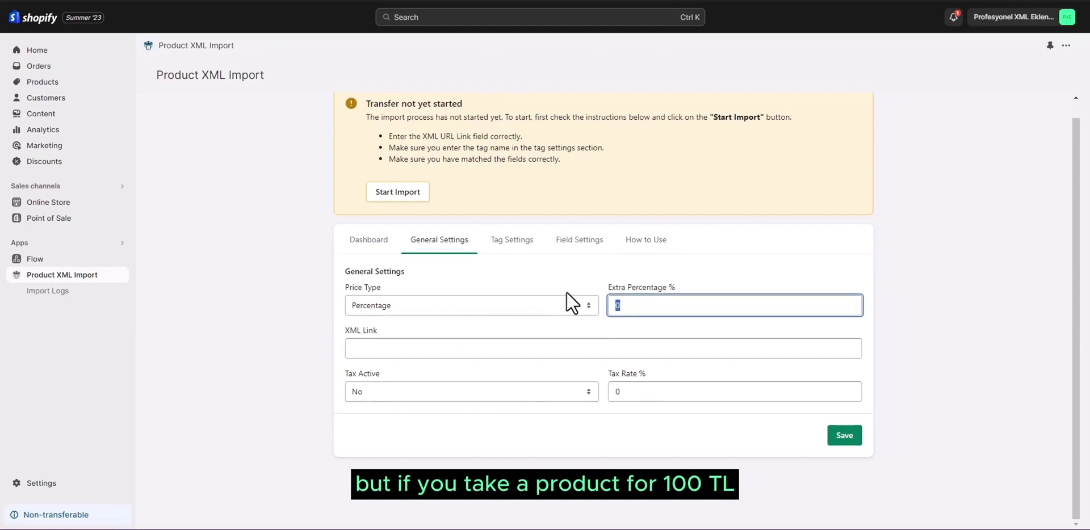
{"action": "type", "text": "20"}
{"action": "left_click", "coordinate": [567, 292]}
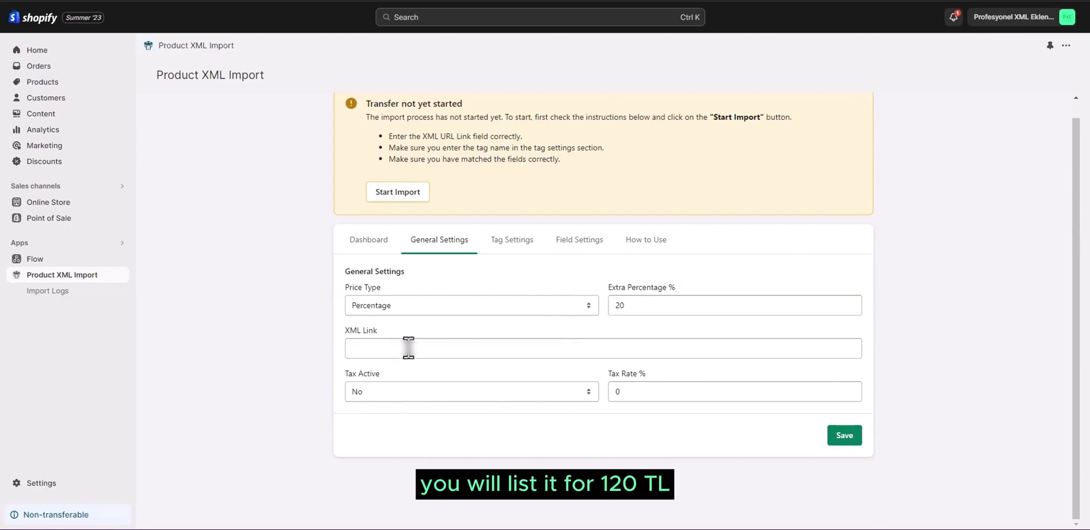
Paste the supplier's XML feed URL into XML Link and leave Tax Active on No.
{"action": "left_click", "coordinate": [477, 348]}
{"action": "key", "text": "ctrl+v"}
{"action": "left_click", "coordinate": [439, 441]}
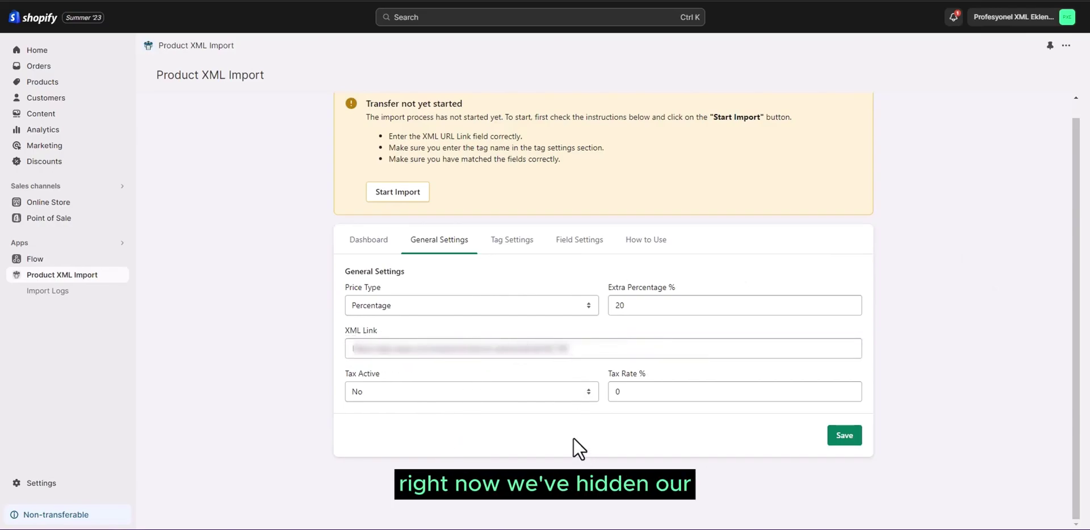
{"action": "left_click", "coordinate": [439, 396]}
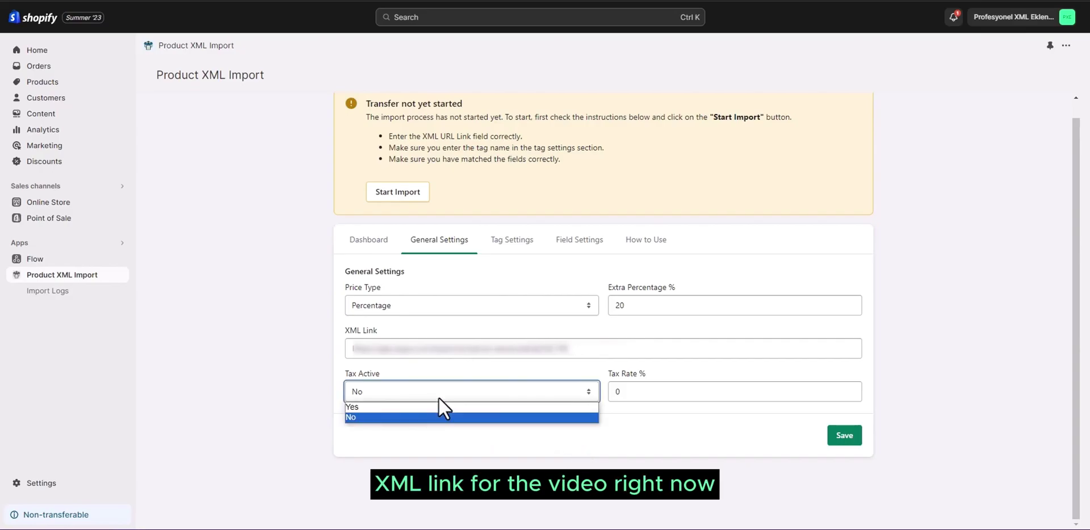
{"action": "left_click", "coordinate": [457, 437]}
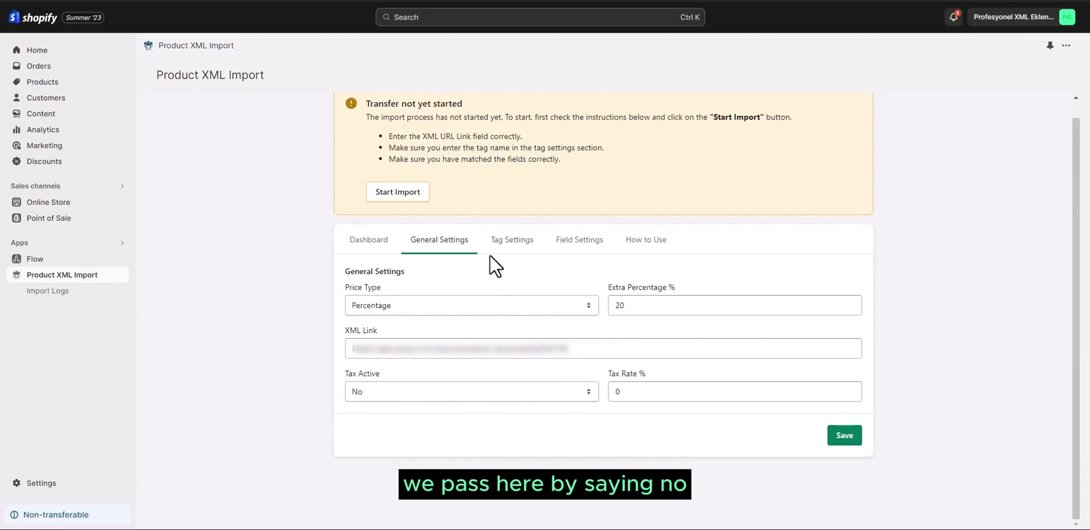
{"action": "scroll", "coordinate": [499, 257], "scroll_direction": "up", "scroll_amount": 1}
Save the general settings and load the tag names from the XML file in Tag Settings.
{"action": "left_click", "coordinate": [839, 455]}
{"action": "left_click", "coordinate": [507, 260]}
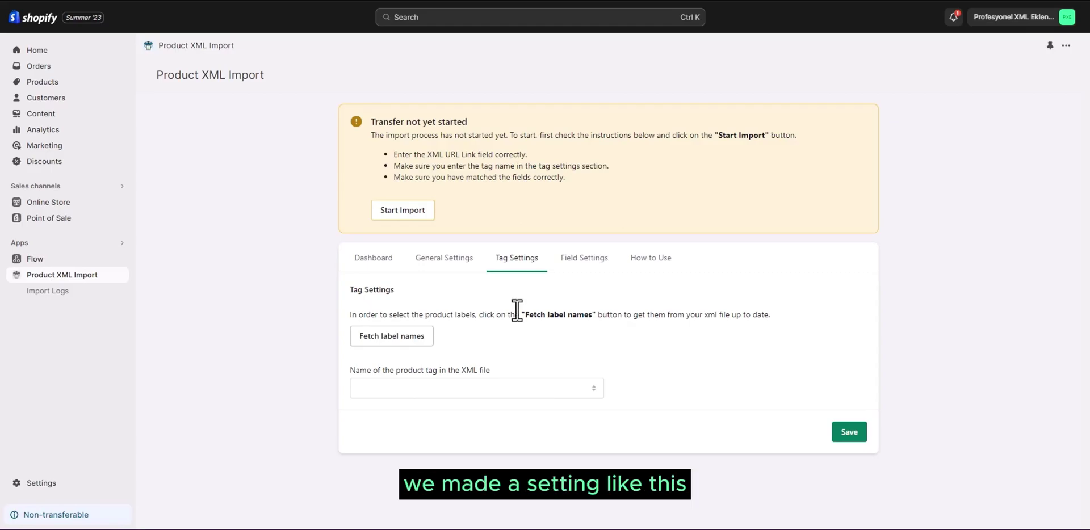
{"action": "left_click", "coordinate": [419, 338]}
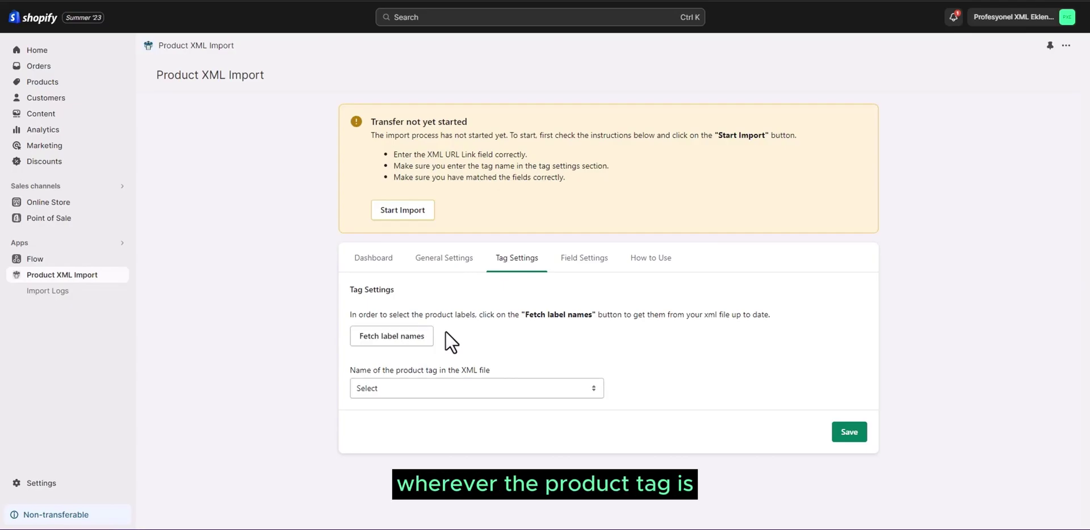
Choose urun as the product tag name and save the tag settings.
{"action": "left_click", "coordinate": [446, 389]}
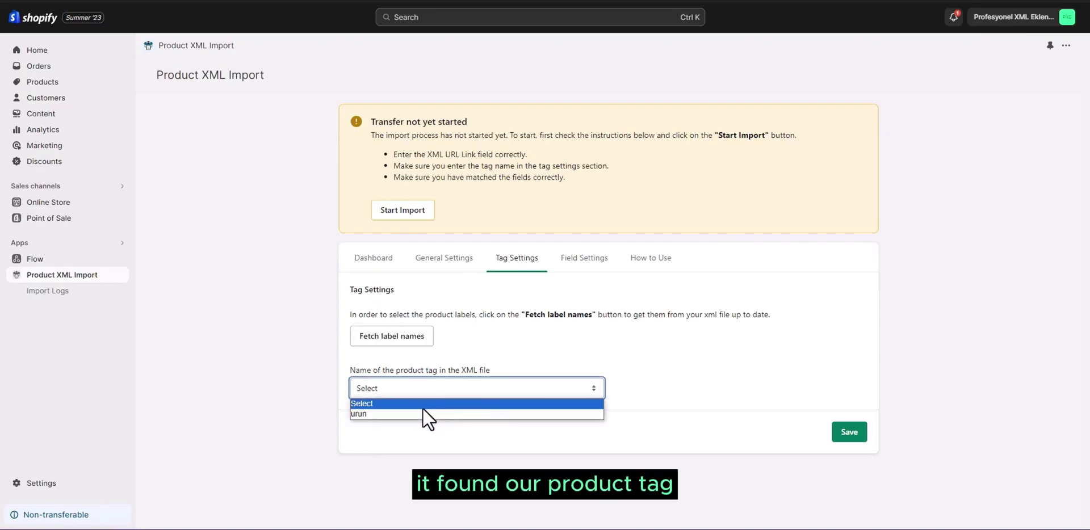
{"action": "left_click", "coordinate": [421, 411]}
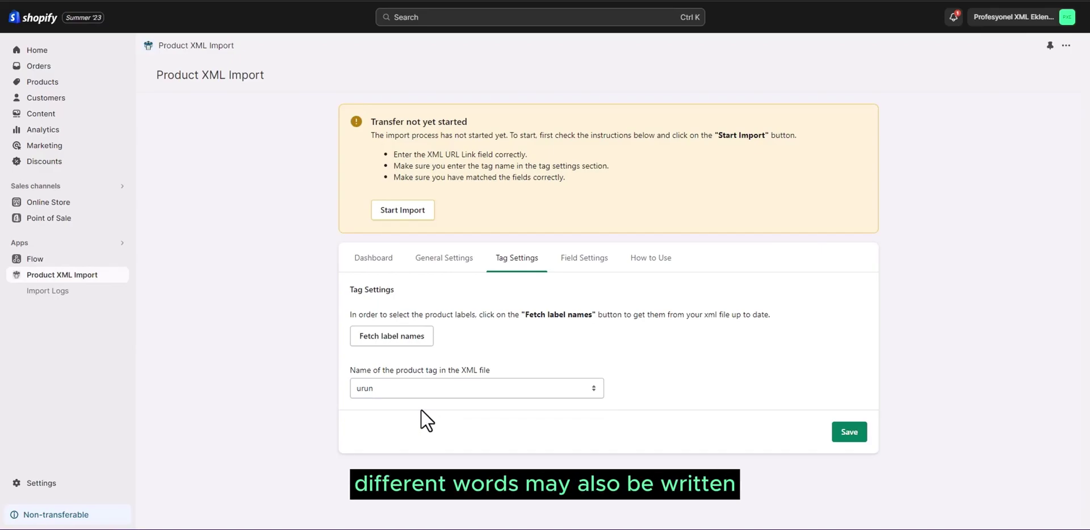
{"action": "left_click", "coordinate": [840, 434]}
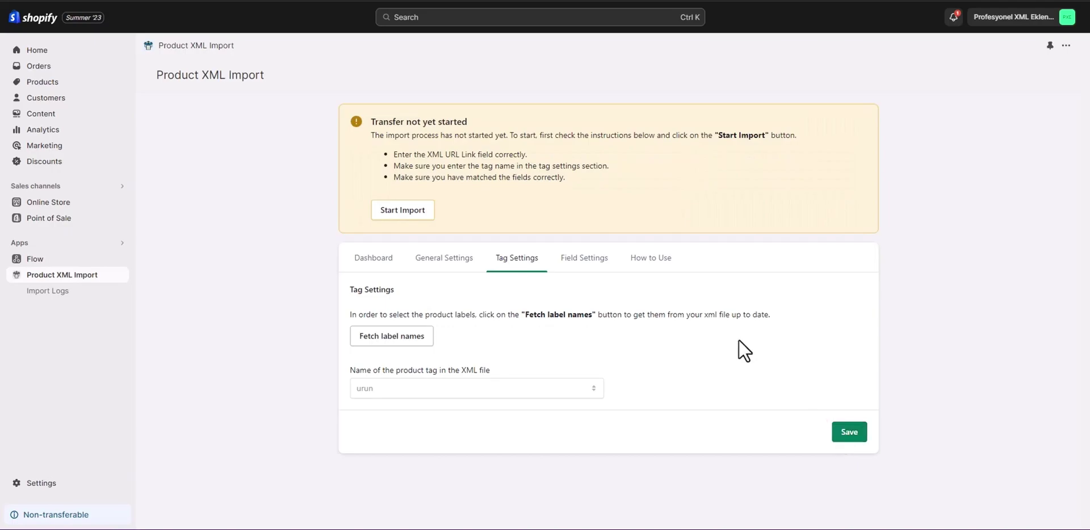
Fetch the XML field names, then map Product Name to urunAdi and SKU Number to barkod.
{"action": "left_click", "coordinate": [577, 262]}
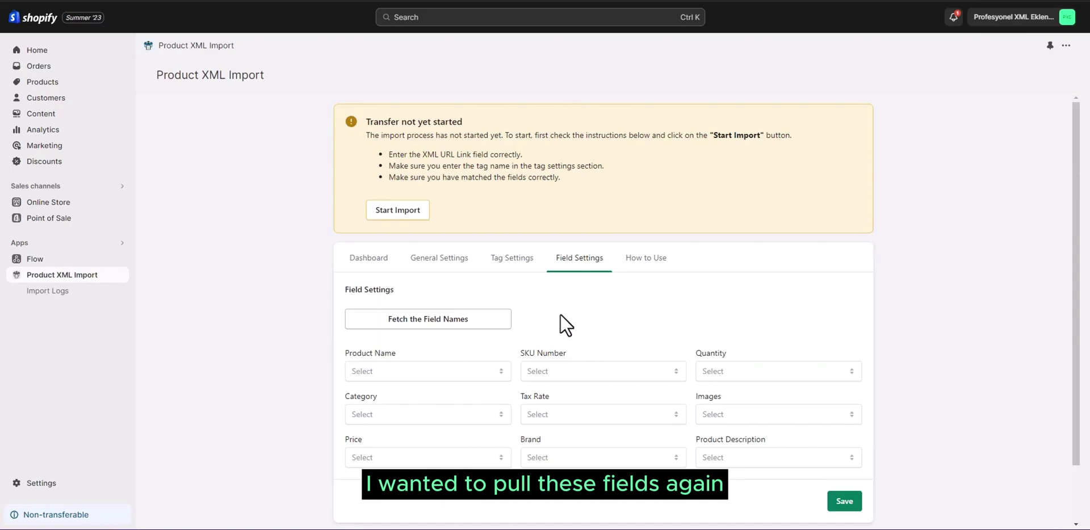
{"action": "left_click", "coordinate": [481, 321]}
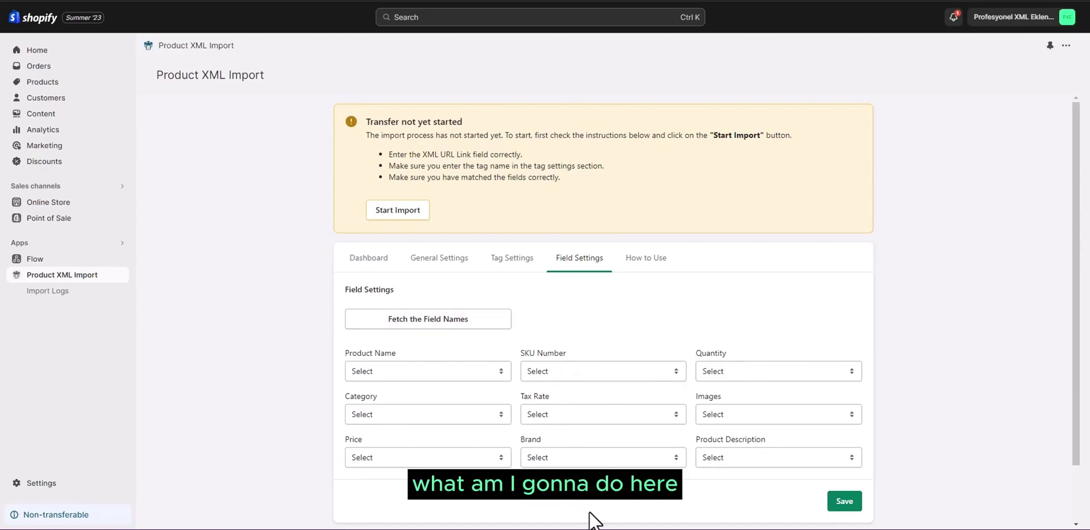
{"action": "left_click", "coordinate": [445, 373]}
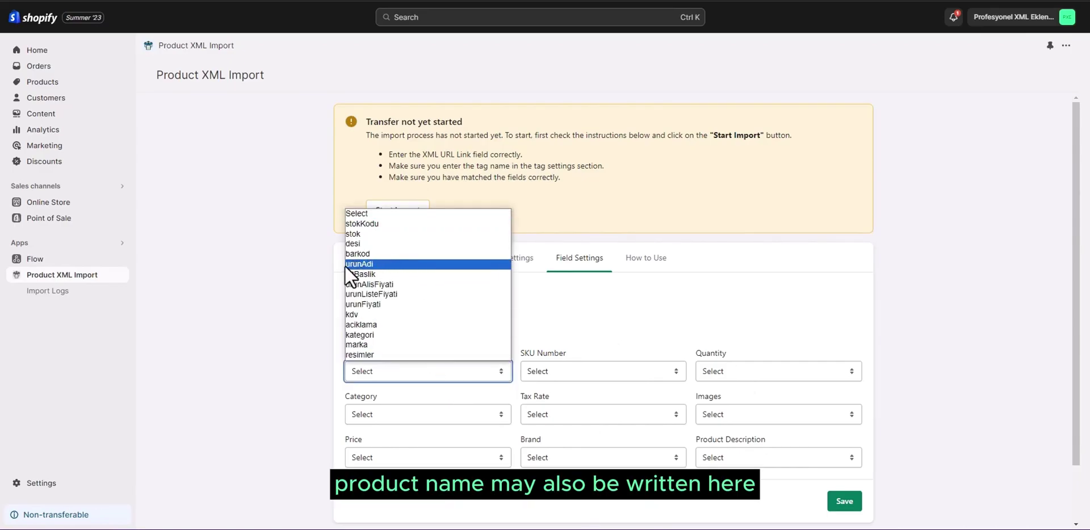
{"action": "left_click", "coordinate": [381, 264]}
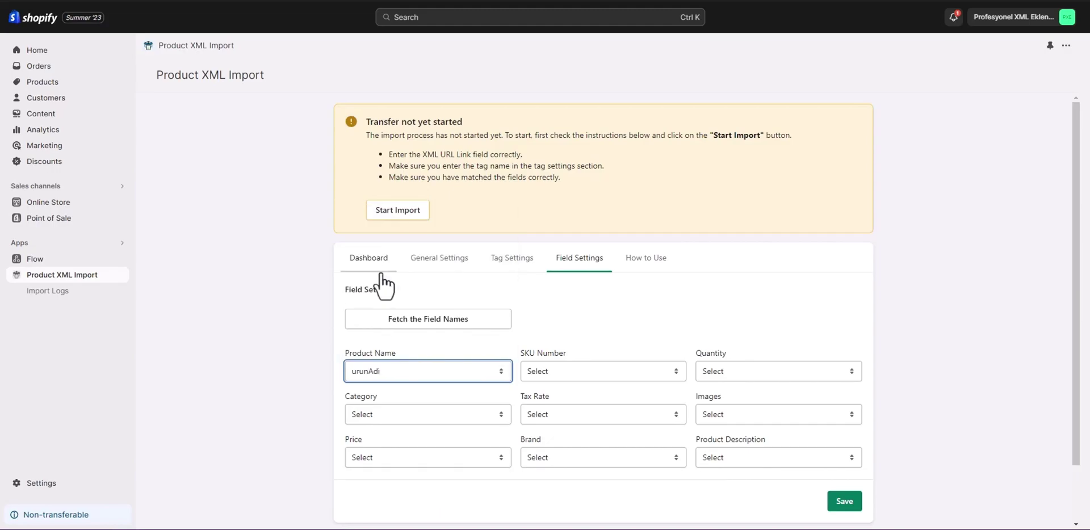
{"action": "left_click", "coordinate": [563, 371]}
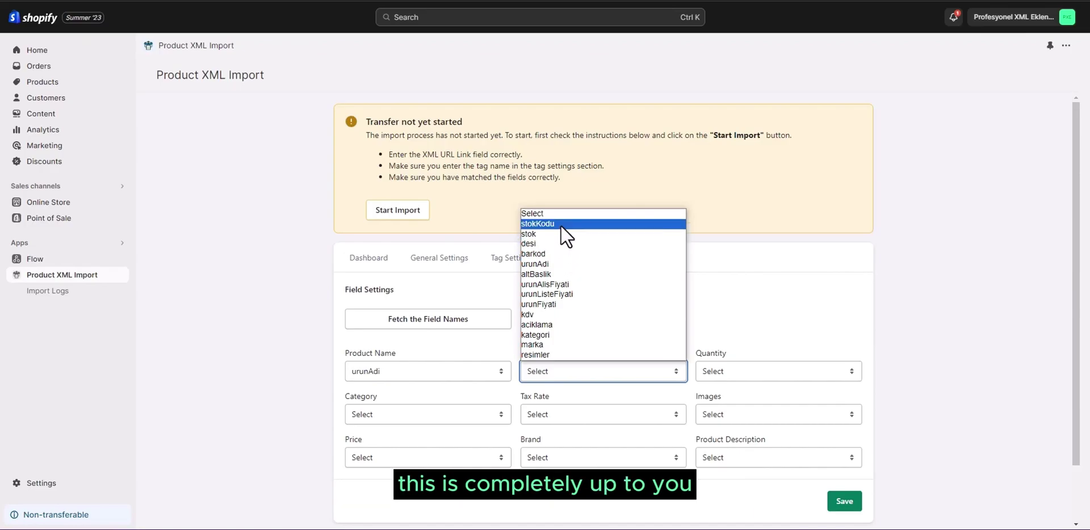
{"action": "left_click", "coordinate": [788, 292]}
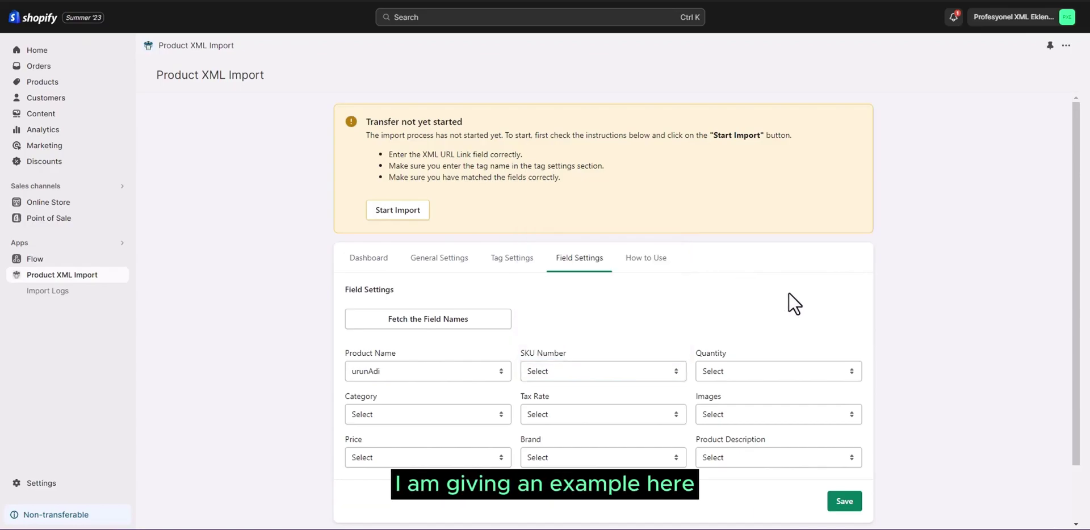
{"action": "left_click", "coordinate": [623, 374]}
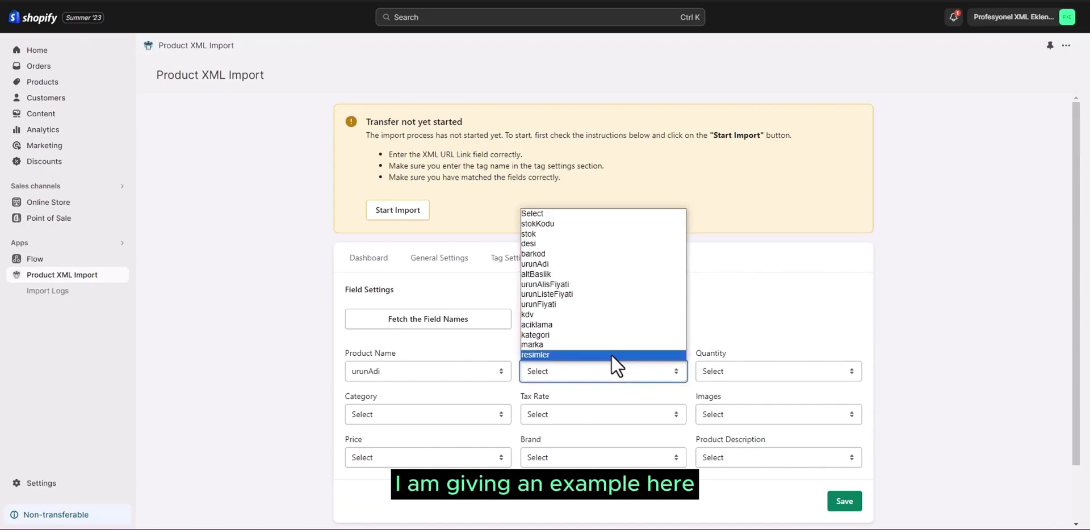
{"action": "left_click", "coordinate": [577, 254]}
Map Quantity to stok, Category to kategori, Tax Rate to kdv and Images to resimler.
{"action": "left_click", "coordinate": [719, 366]}
{"action": "left_click", "coordinate": [734, 383]}
{"action": "left_click", "coordinate": [728, 372]}
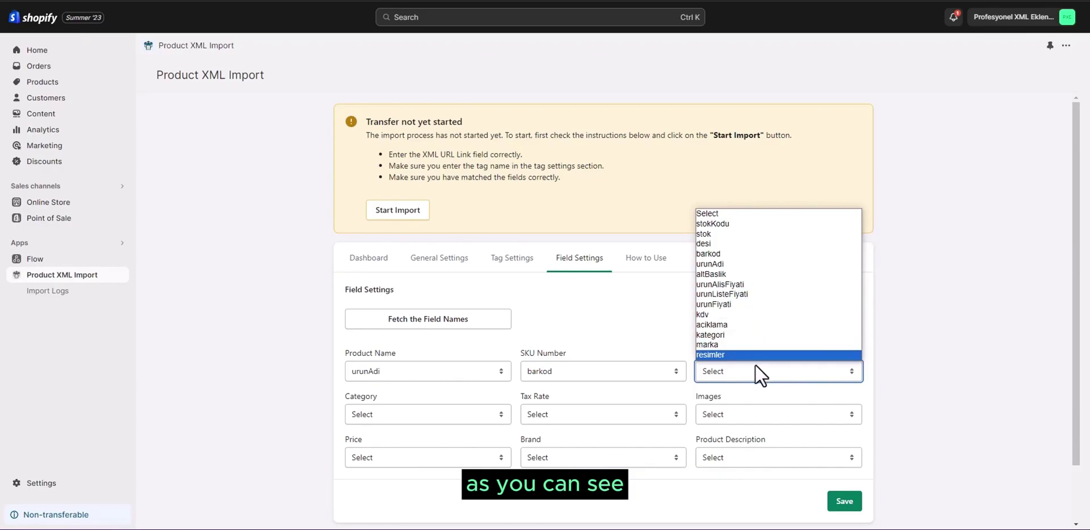
{"action": "left_click", "coordinate": [733, 234]}
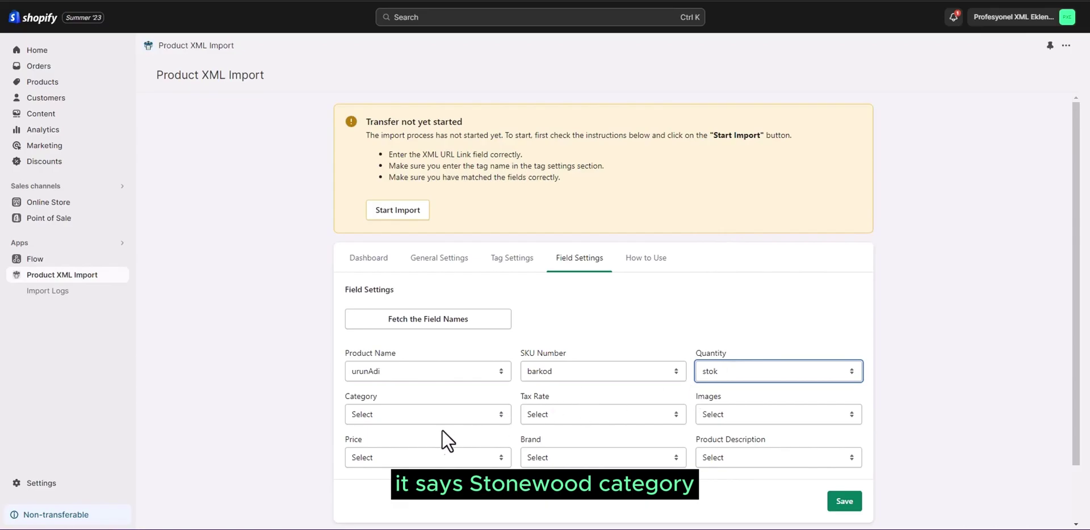
{"action": "left_click", "coordinate": [411, 414]}
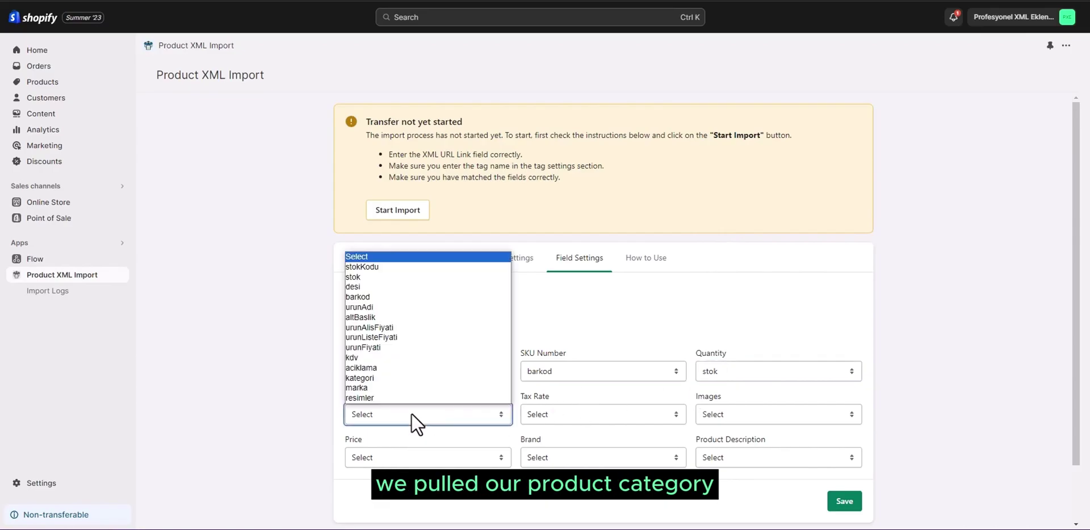
{"action": "left_click", "coordinate": [403, 378]}
{"action": "left_click", "coordinate": [528, 411]}
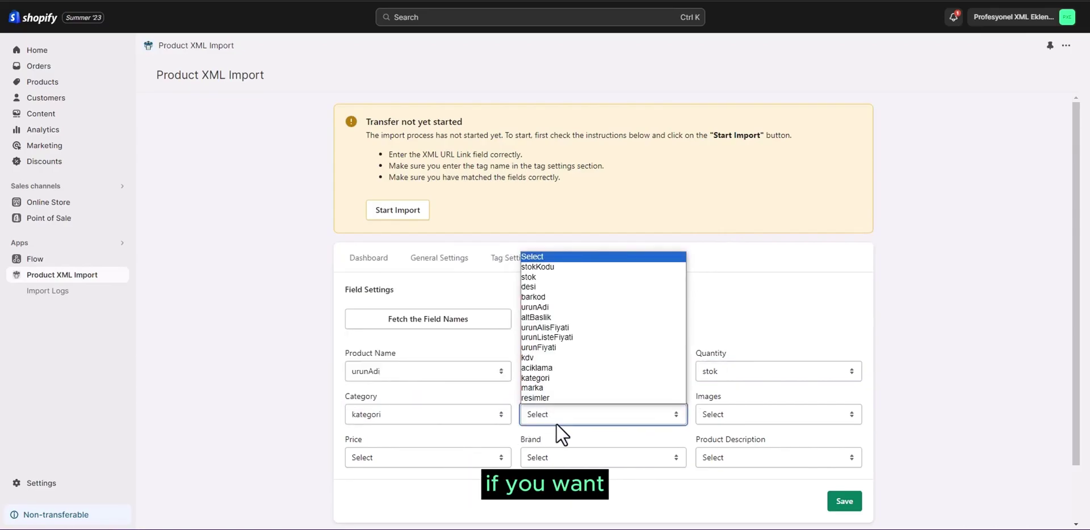
{"action": "left_click", "coordinate": [549, 414]}
{"action": "left_click", "coordinate": [548, 414]}
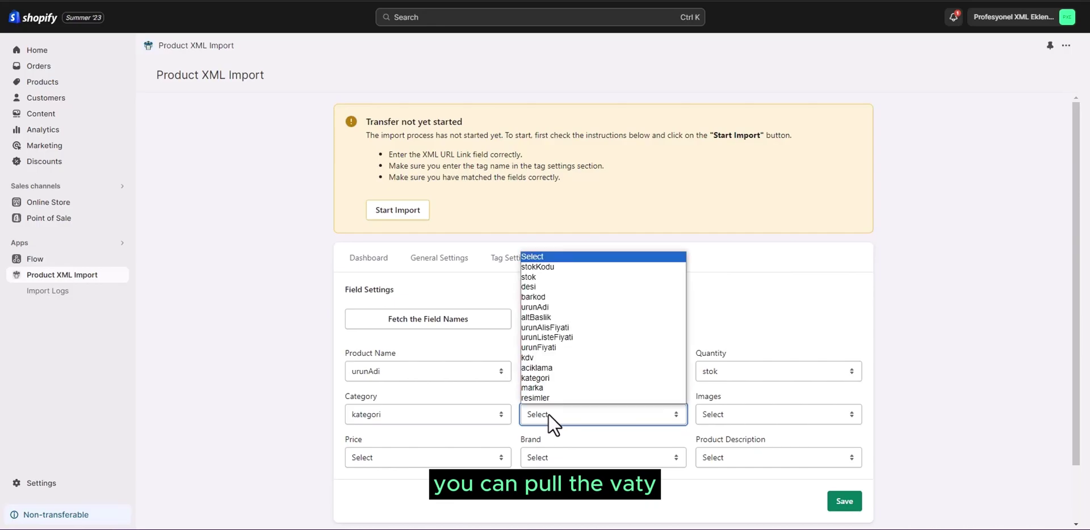
{"action": "left_click", "coordinate": [543, 358]}
{"action": "left_click", "coordinate": [718, 418]}
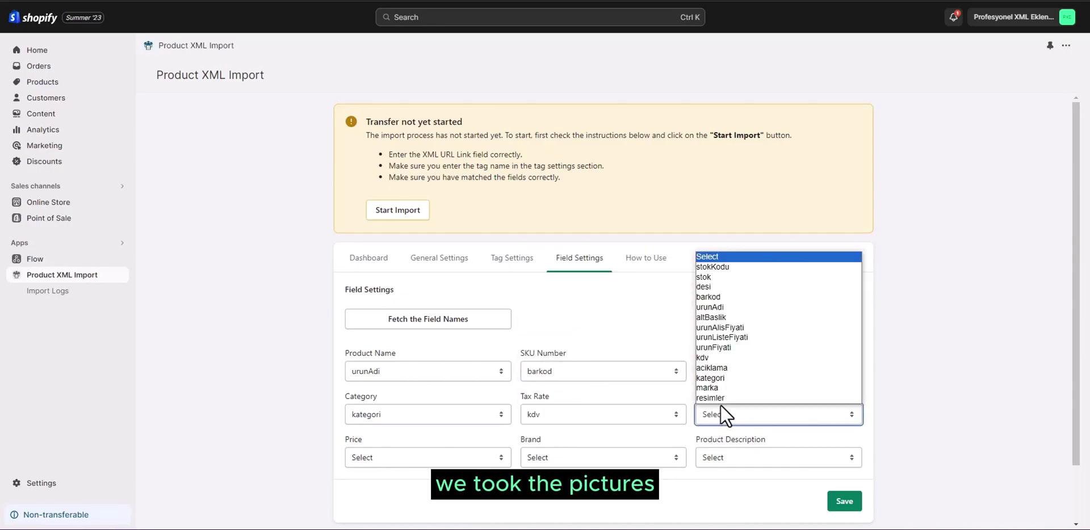
{"action": "left_click", "coordinate": [721, 401]}
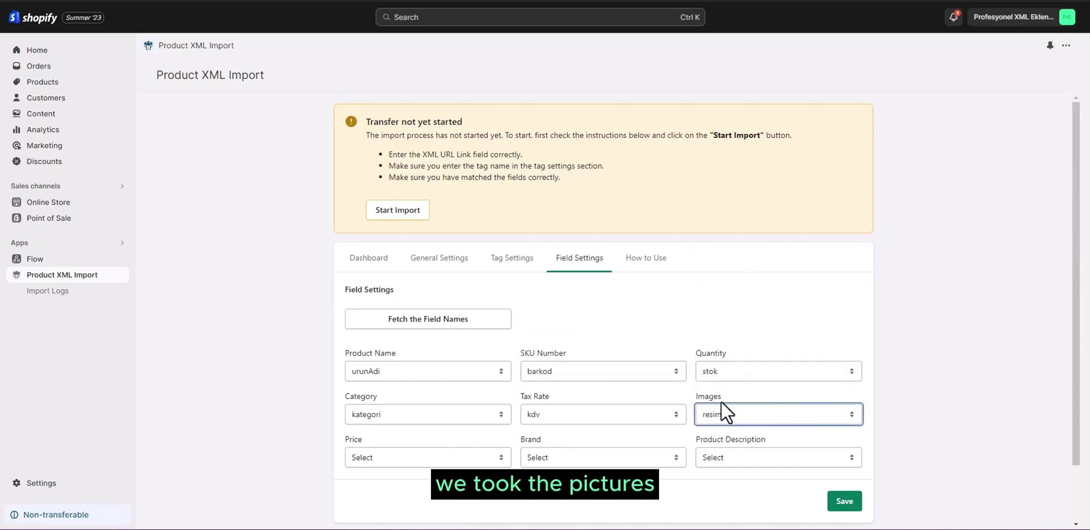
Map Price to urunAlisFiyati, Brand to marka and Product Description to aciklama.
{"action": "left_click", "coordinate": [459, 460]}
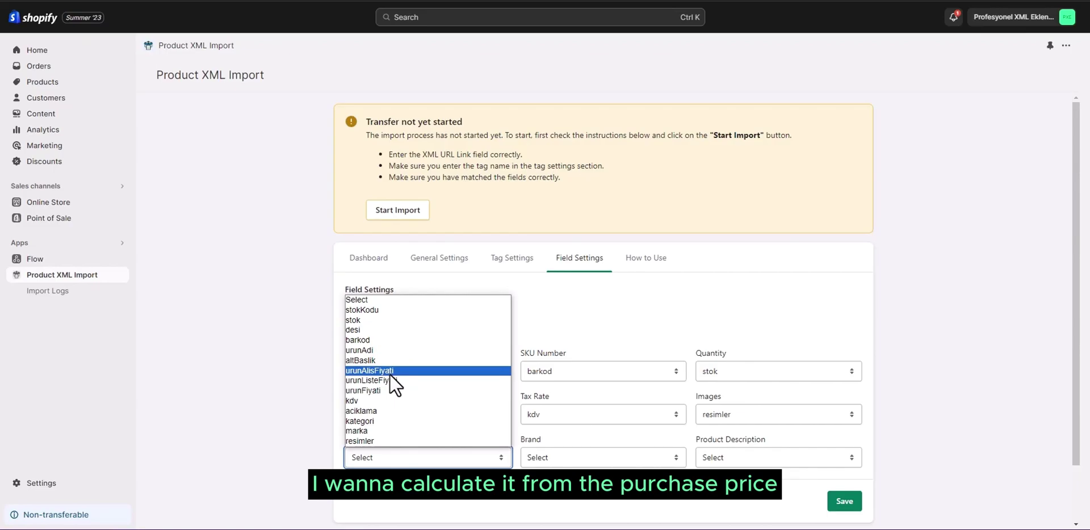
{"action": "left_click", "coordinate": [390, 372]}
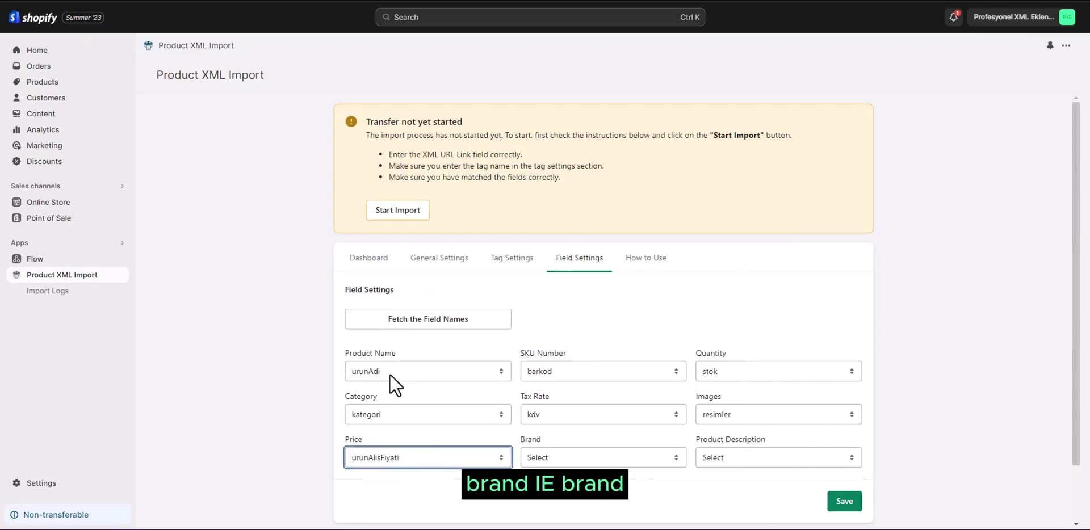
{"action": "left_click", "coordinate": [628, 463]}
{"action": "left_click", "coordinate": [545, 458]}
{"action": "left_click", "coordinate": [544, 459]}
{"action": "left_click", "coordinate": [537, 433]}
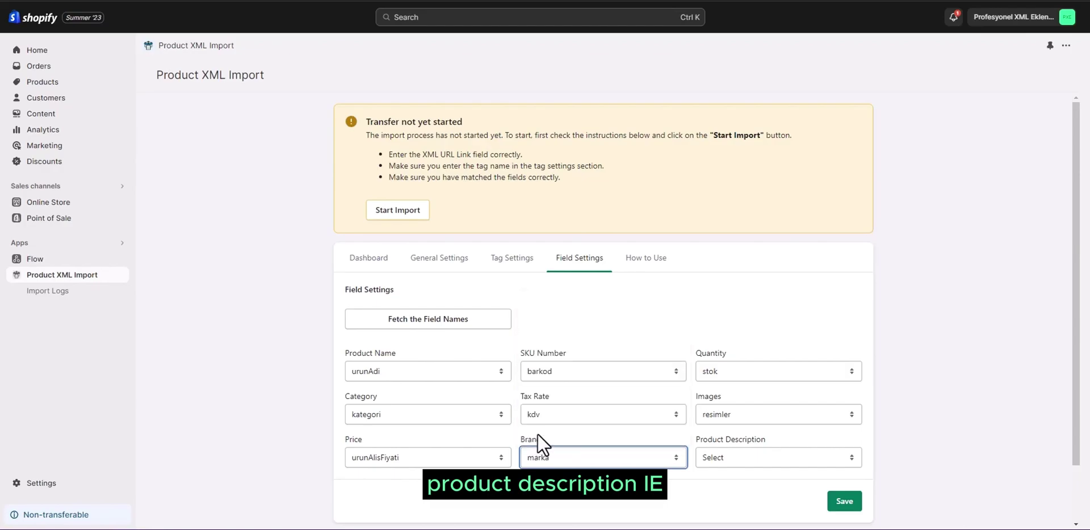
{"action": "left_click", "coordinate": [718, 460]}
{"action": "left_click", "coordinate": [739, 307]}
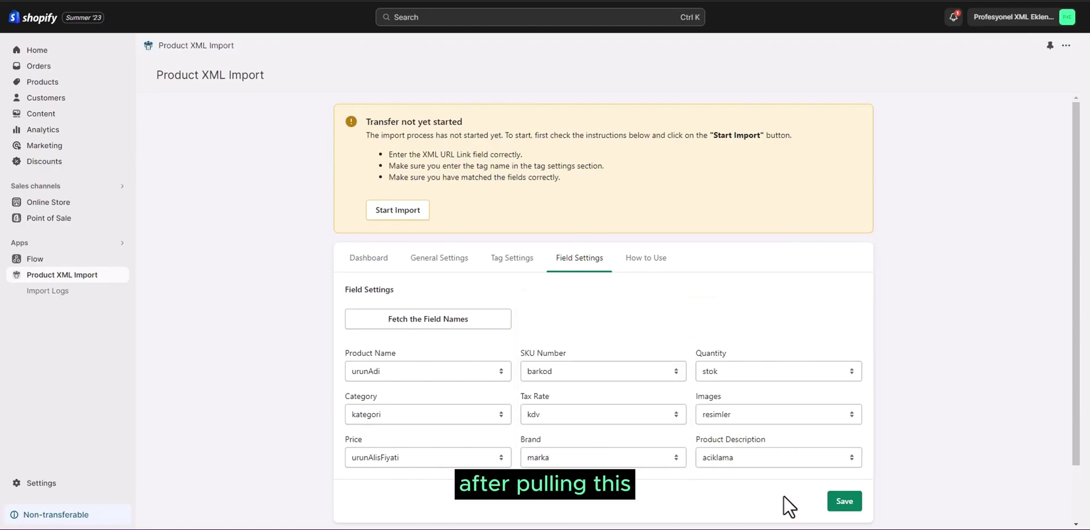
Save the field mapping and start the import from the Dashboard tab.
{"action": "left_click", "coordinate": [844, 505]}
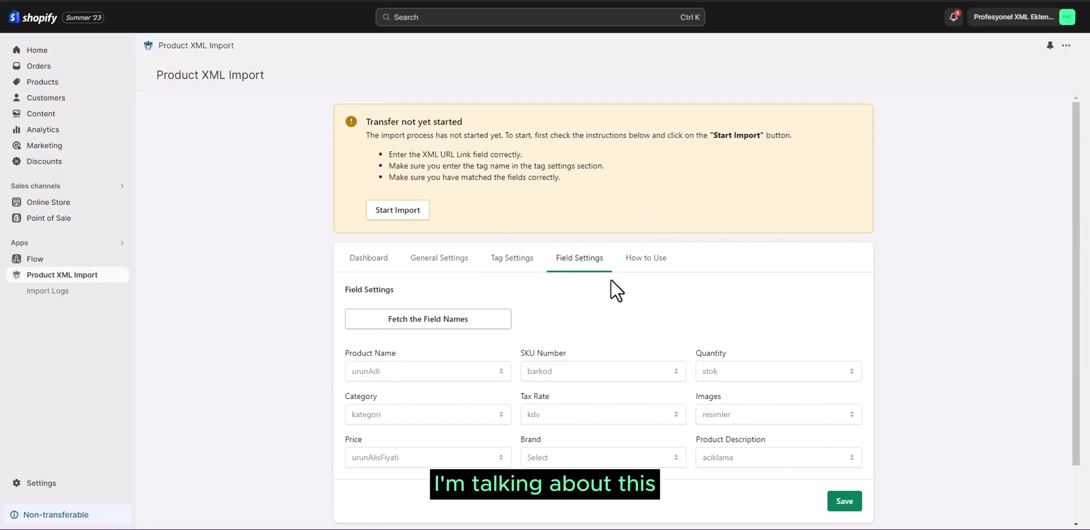
{"action": "left_click", "coordinate": [359, 271]}
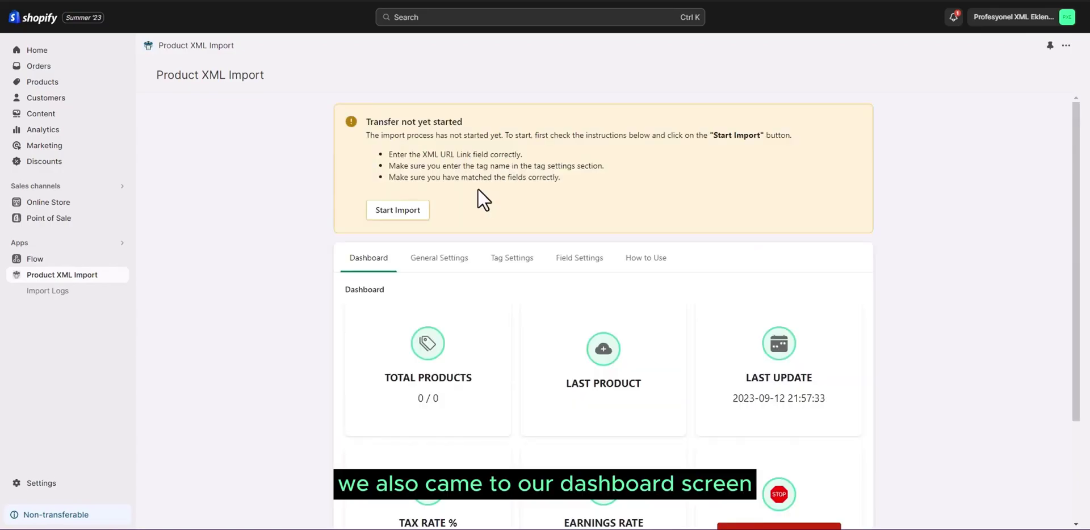
{"action": "left_click", "coordinate": [406, 218]}
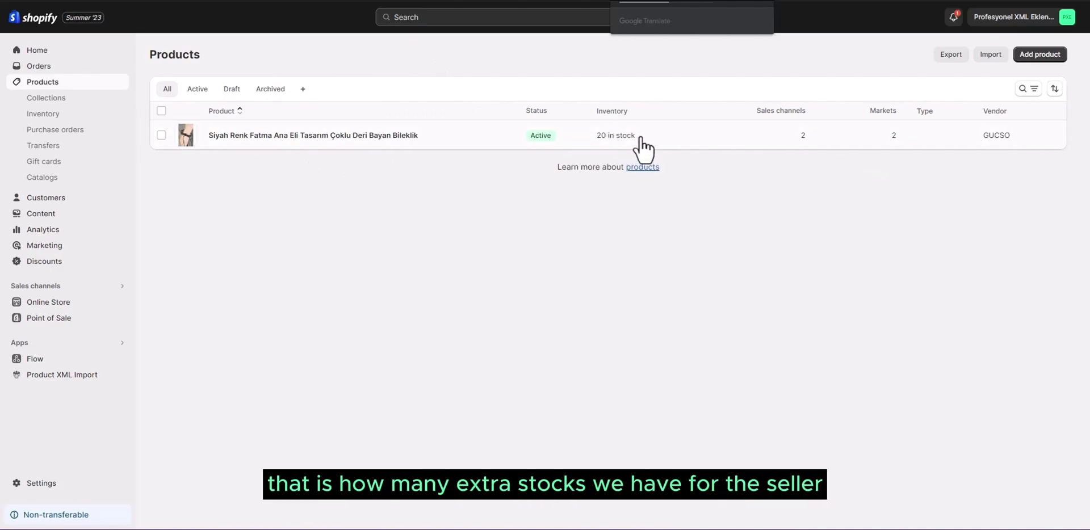
Open the imported Siyah Renk Fatma Ana Eli bracelet and scroll to its pricing and inventory.
{"action": "left_click", "coordinate": [320, 136]}
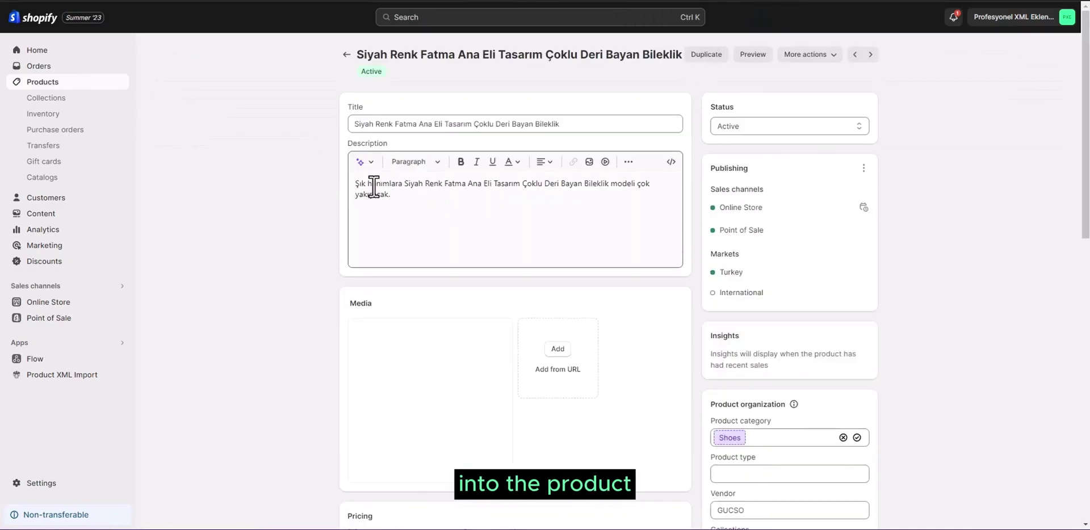
{"action": "double_click", "coordinate": [375, 185]}
{"action": "left_click", "coordinate": [436, 124]}
{"action": "scroll", "coordinate": [465, 318], "scroll_direction": "down", "scroll_amount": 3}
{"action": "scroll", "coordinate": [391, 364], "scroll_direction": "down", "scroll_amount": 3}
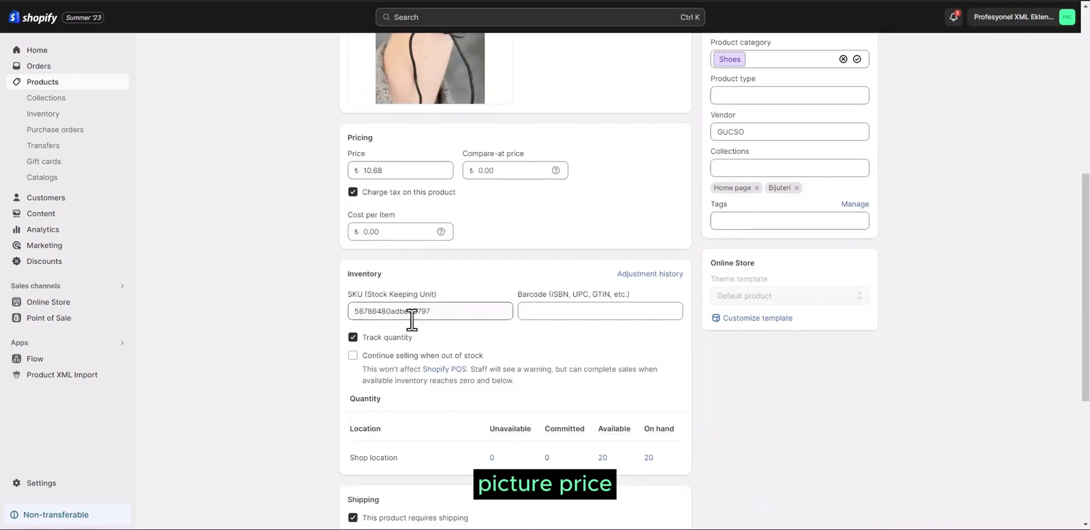
{"action": "scroll", "coordinate": [414, 311], "scroll_direction": "down", "scroll_amount": 3}
{"action": "scroll", "coordinate": [418, 309], "scroll_direction": "up", "scroll_amount": 6}
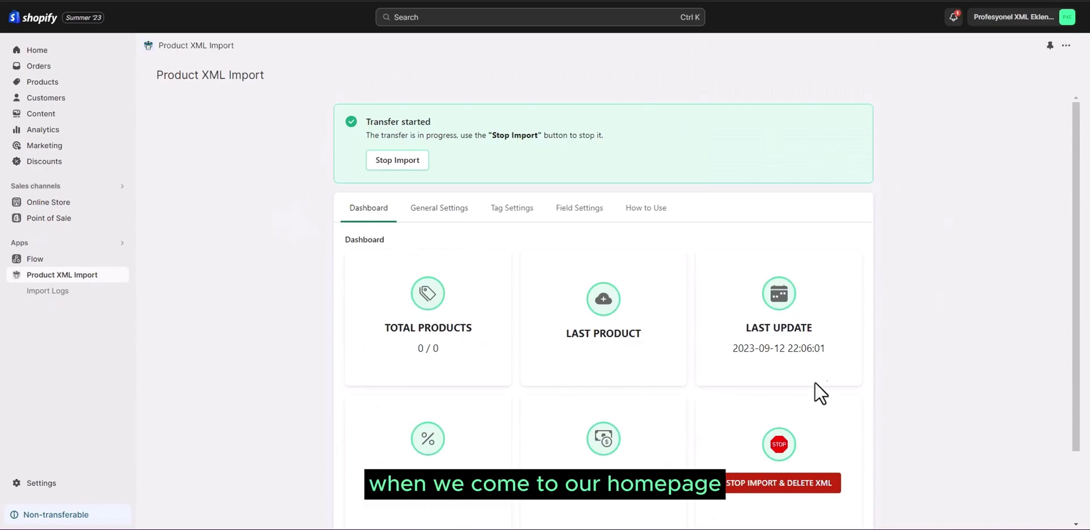
Highlight the Last Update time on the dashboard showing 8 / 3723 products.
{"action": "left_click_drag", "start_coordinate": [779, 355], "coordinate": [828, 353]}
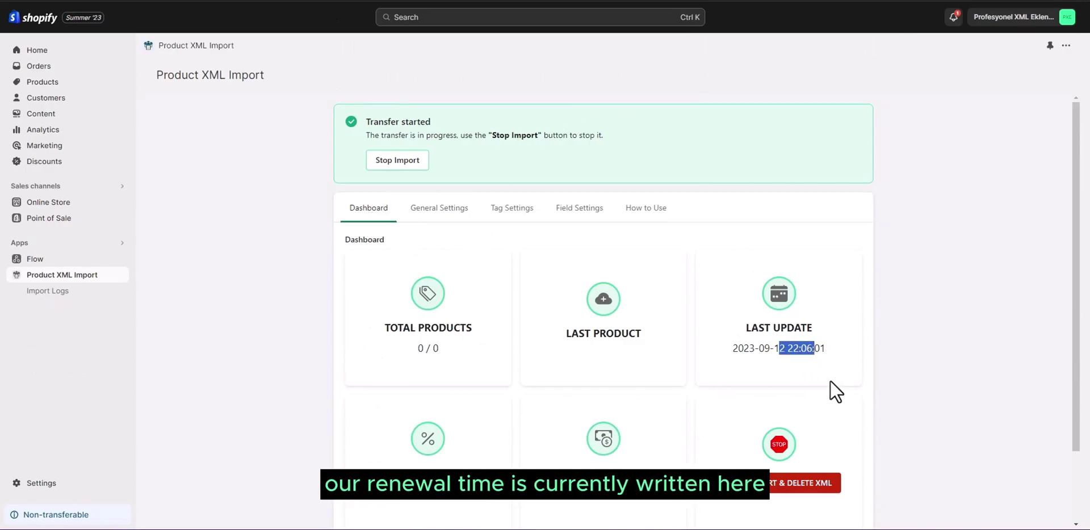
{"action": "left_click", "coordinate": [742, 372]}
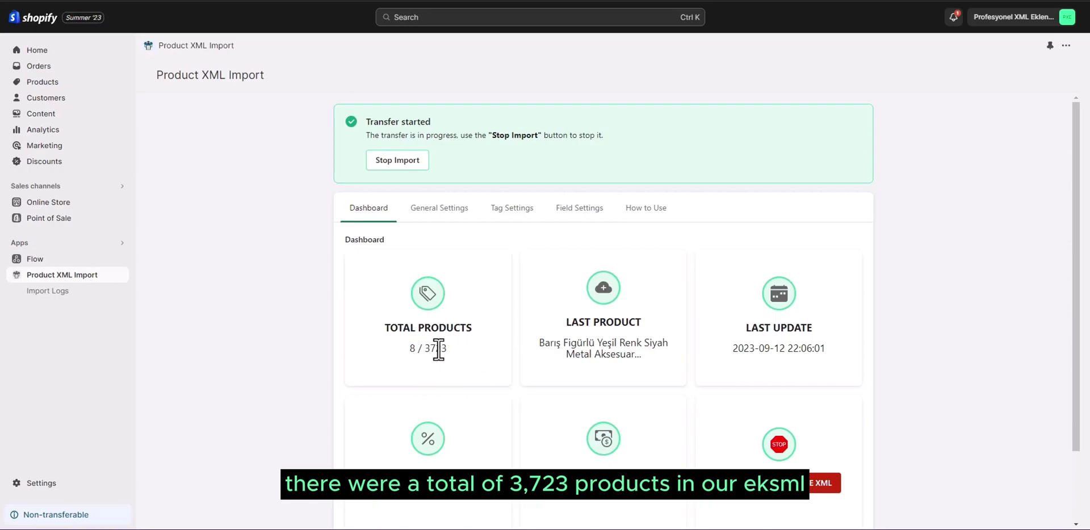
Review the Products list, then return to the import dashboard and highlight the last product's name.
{"action": "left_click", "coordinate": [75, 85]}
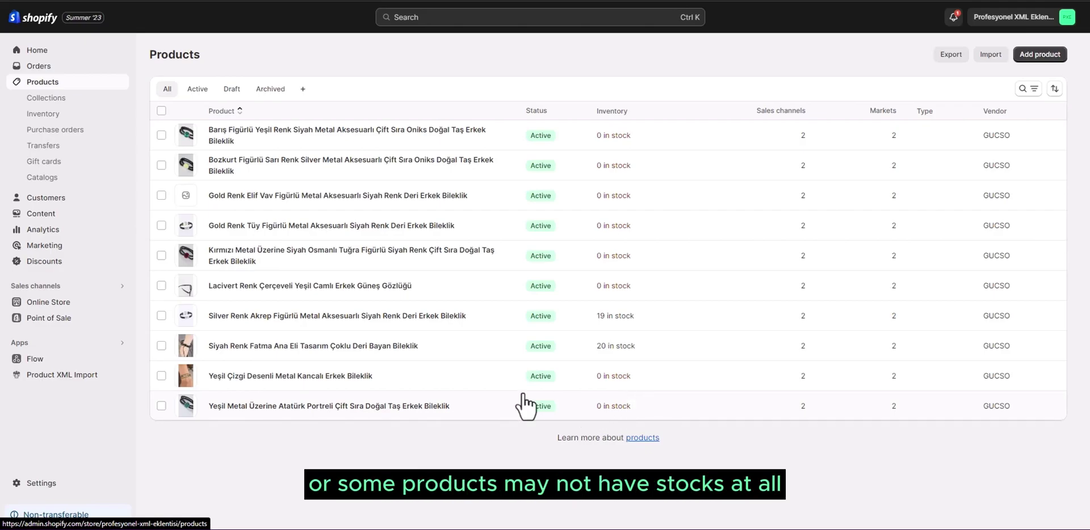
{"action": "left_click", "coordinate": [68, 377]}
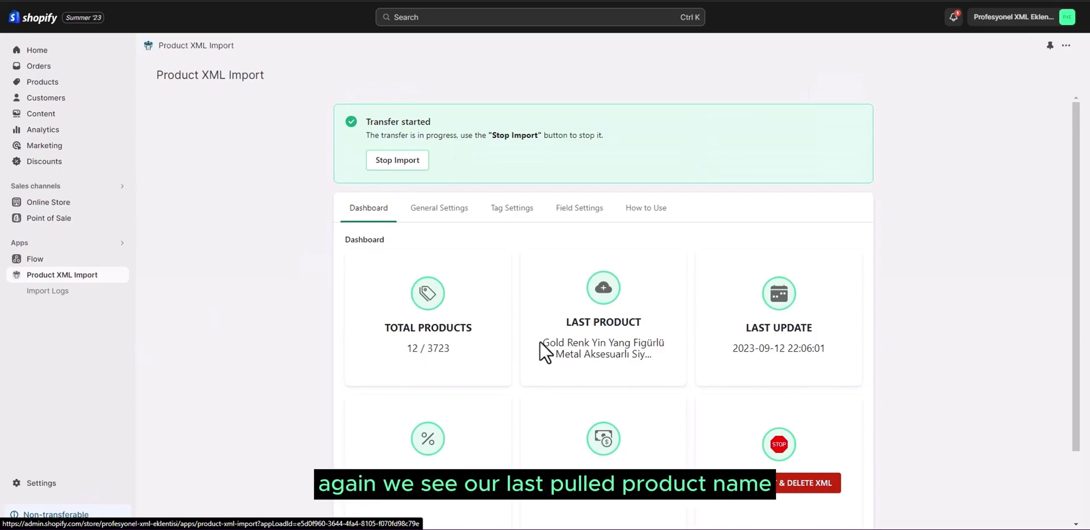
{"action": "left_click_drag", "start_coordinate": [540, 342], "coordinate": [669, 353]}
{"action": "left_click", "coordinate": [655, 348]}
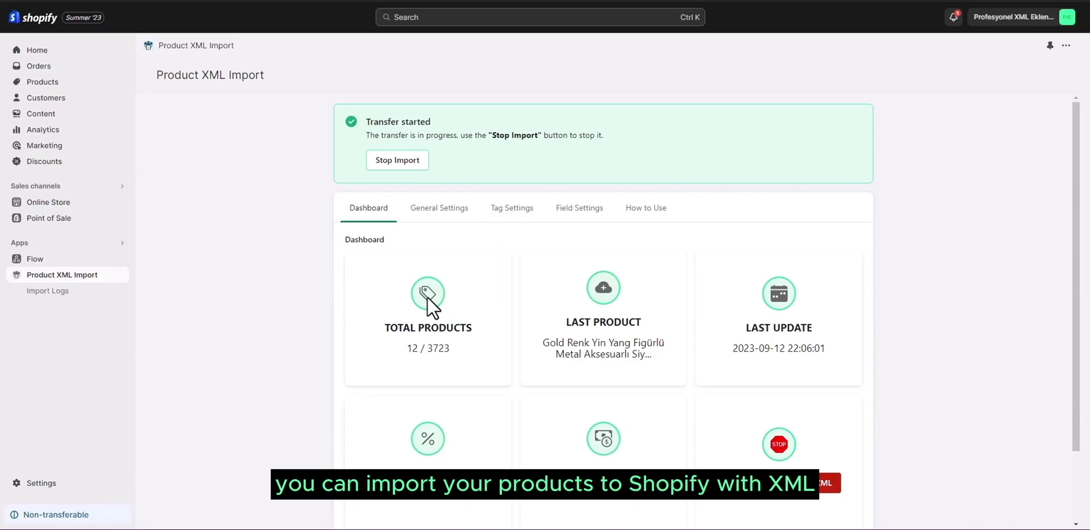
Open Import Logs and highlight the newest product ID and the 12-hour log reset note.
{"action": "left_click", "coordinate": [84, 294]}
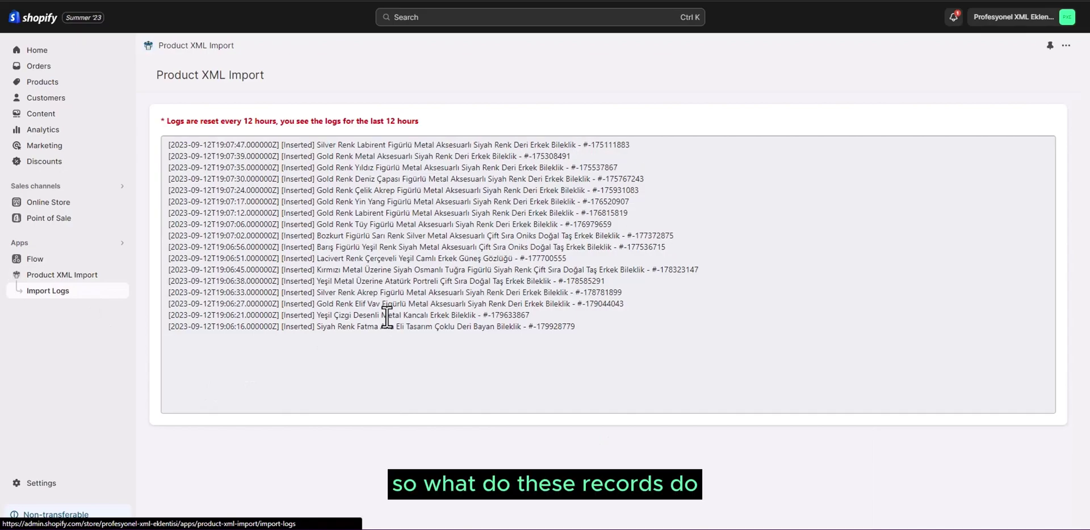
{"action": "left_click", "coordinate": [387, 318]}
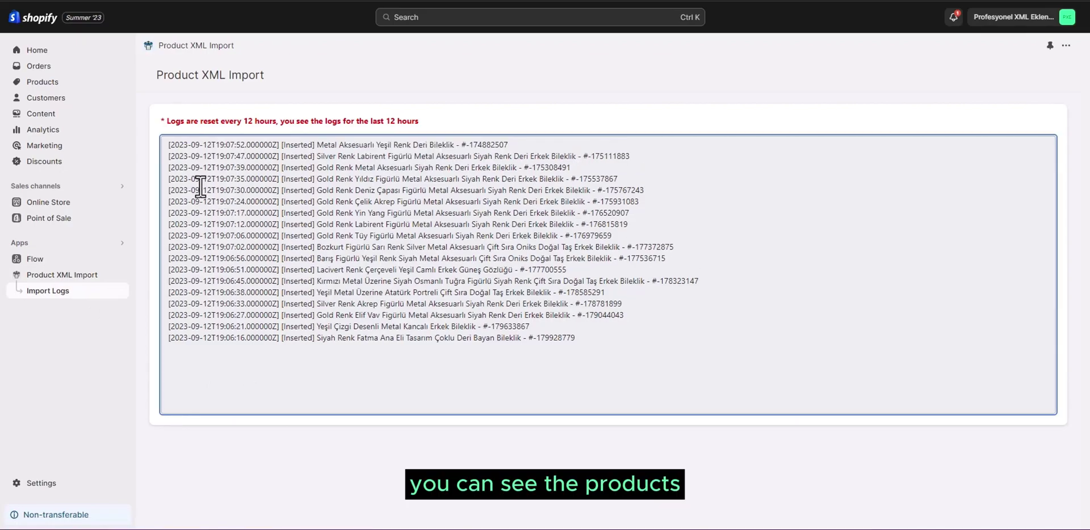
{"action": "left_click_drag", "start_coordinate": [478, 145], "coordinate": [564, 145]}
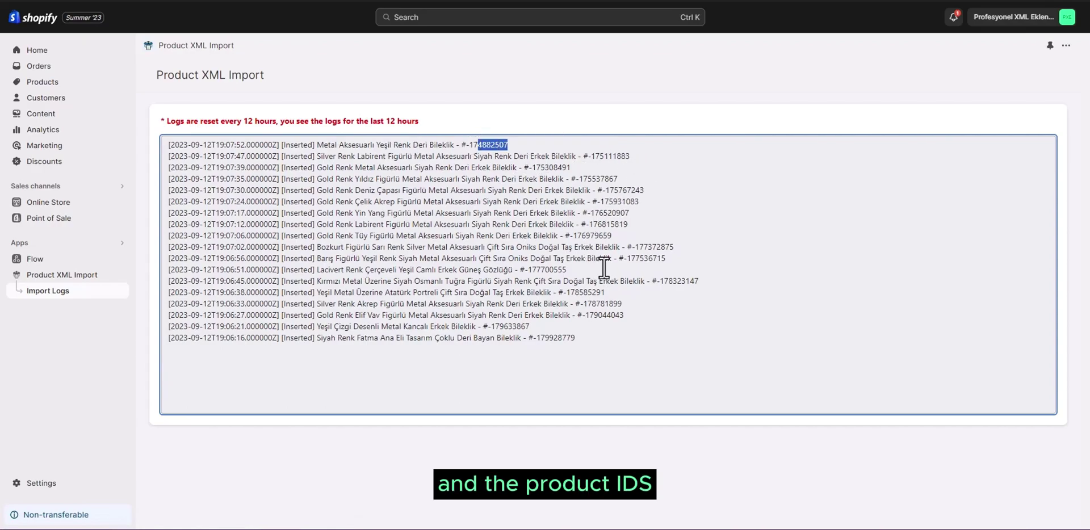
{"action": "left_click", "coordinate": [300, 176]}
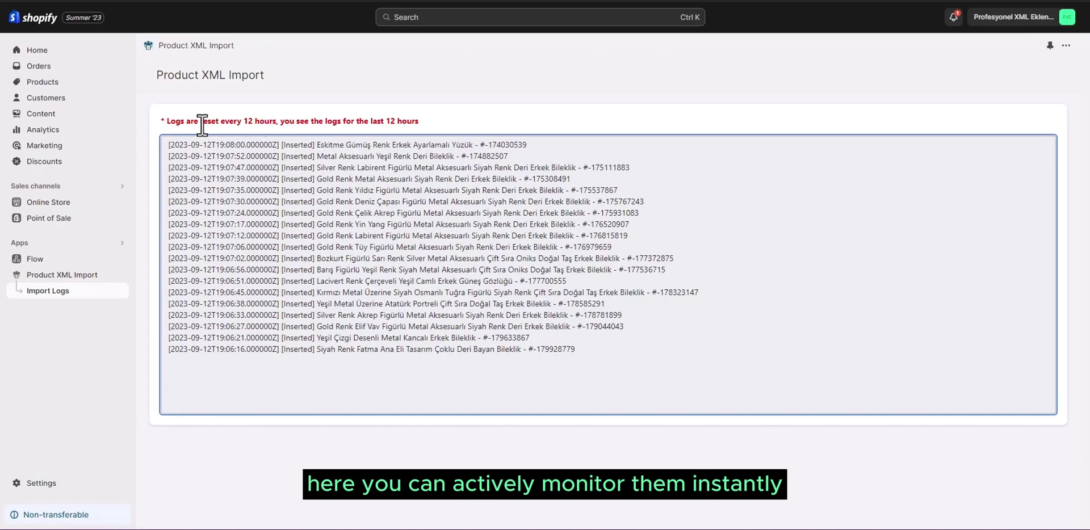
{"action": "left_click_drag", "start_coordinate": [167, 120], "coordinate": [355, 121]}
{"action": "left_click", "coordinate": [431, 120]}
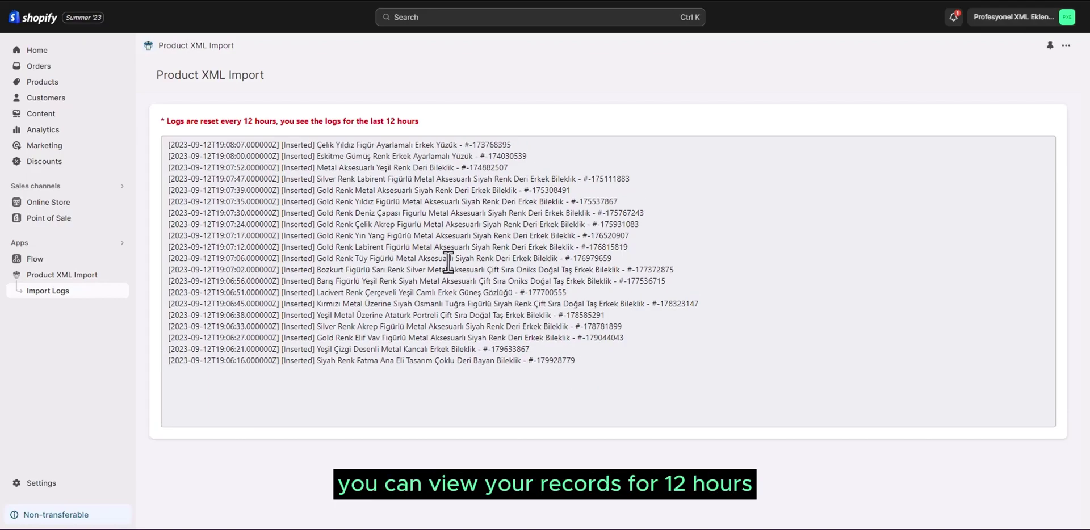
Check the import progress at 20 of 3723 products, then browse the store's longer product list.
{"action": "left_click", "coordinate": [61, 274]}
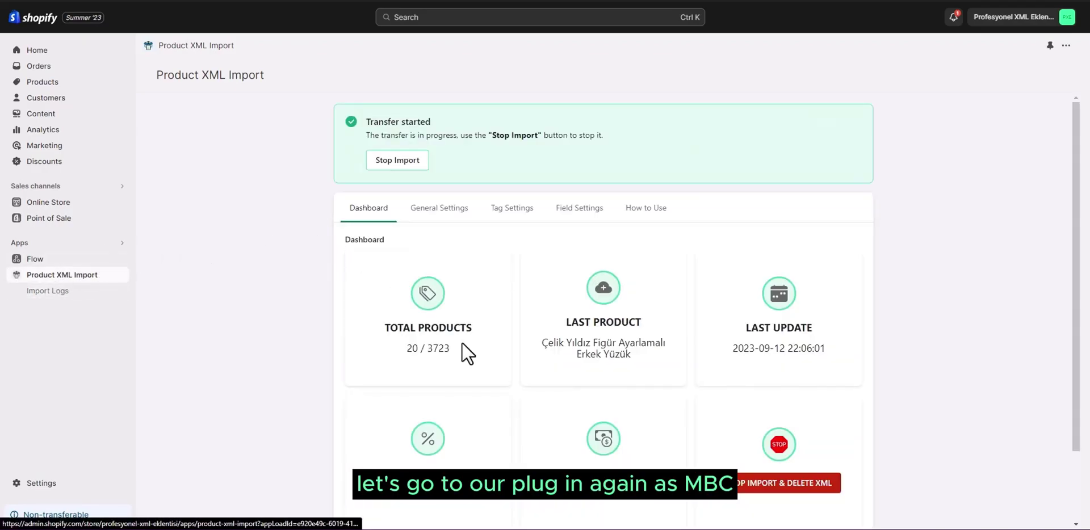
{"action": "left_click", "coordinate": [43, 85]}
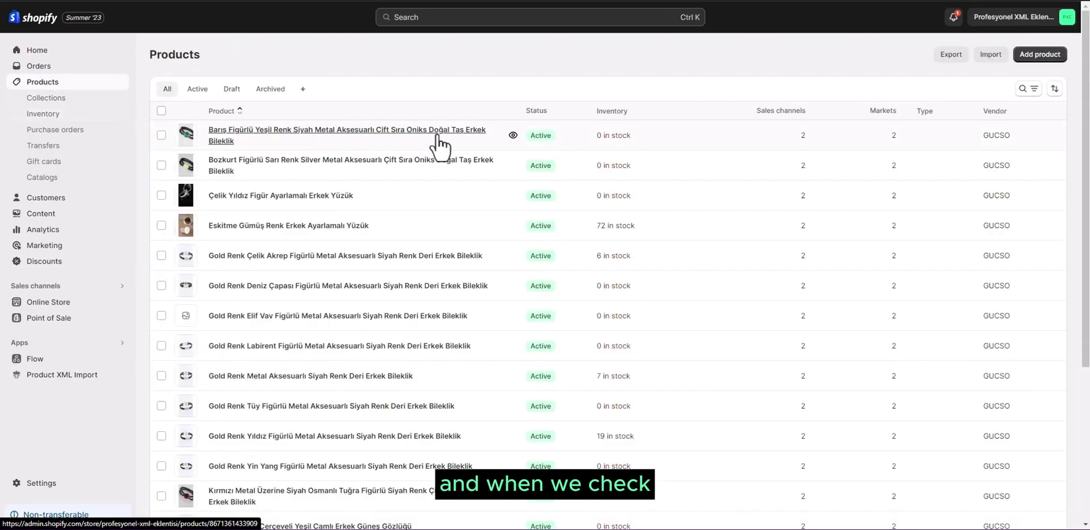
{"action": "scroll", "coordinate": [448, 164], "scroll_direction": "down", "scroll_amount": 3}
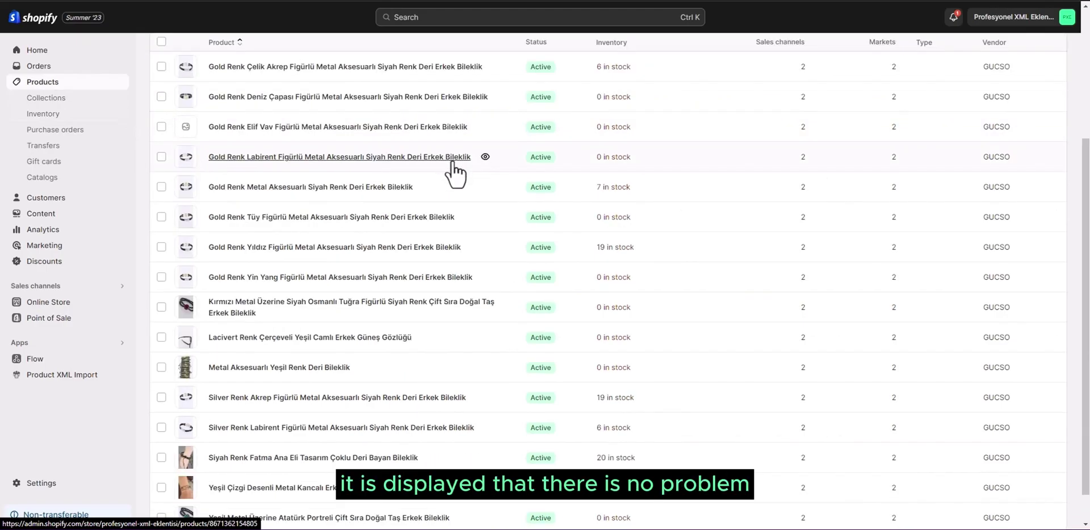
{"action": "scroll", "coordinate": [454, 174], "scroll_direction": "up", "scroll_amount": 3}
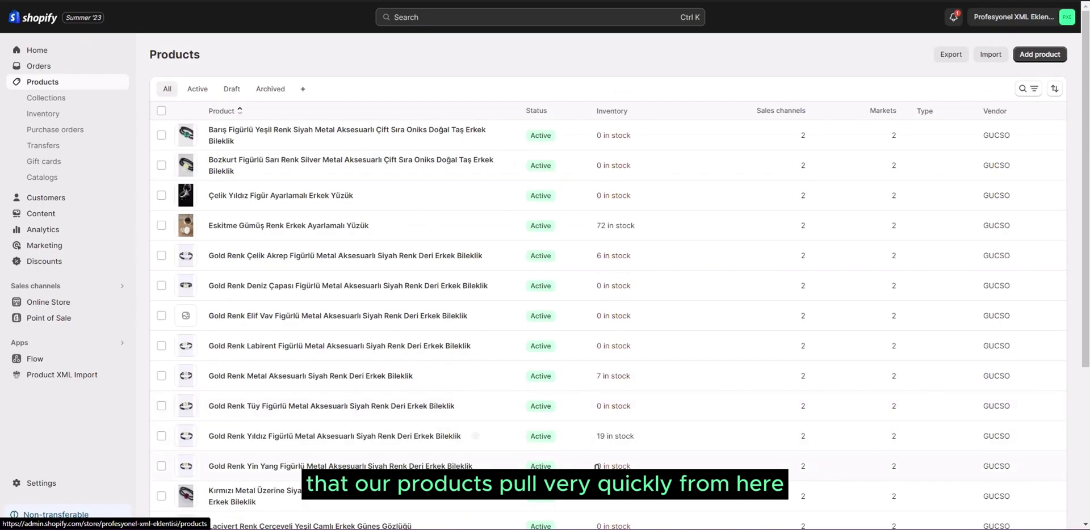
{"action": "scroll", "coordinate": [571, 460], "scroll_direction": "down", "scroll_amount": 3}
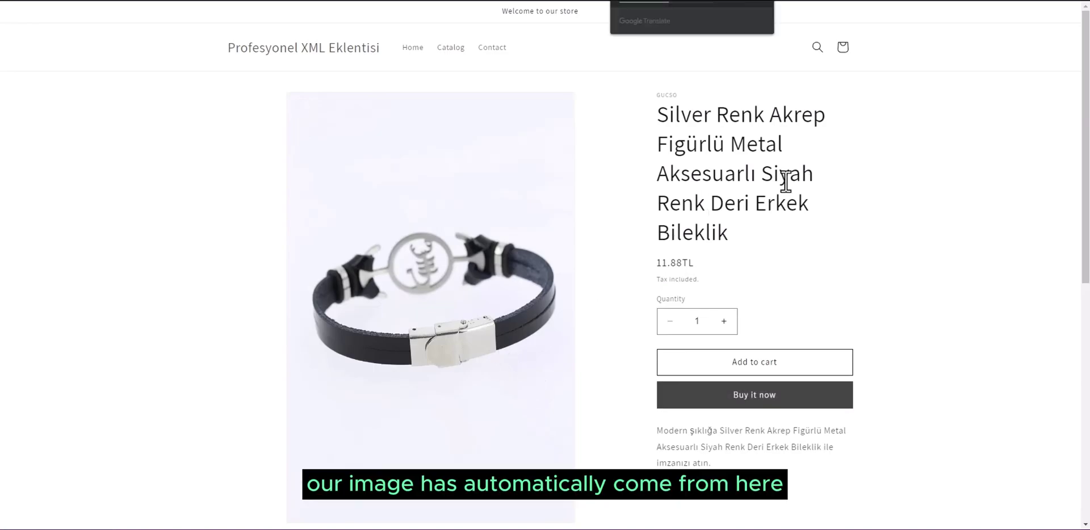
{"action": "left_click", "coordinate": [494, 315]}
{"action": "left_click", "coordinate": [511, 312]}
{"action": "scroll", "coordinate": [482, 324], "scroll_direction": "down", "scroll_amount": 5}
{"action": "scroll", "coordinate": [626, 294], "scroll_direction": "up", "scroll_amount": 5}
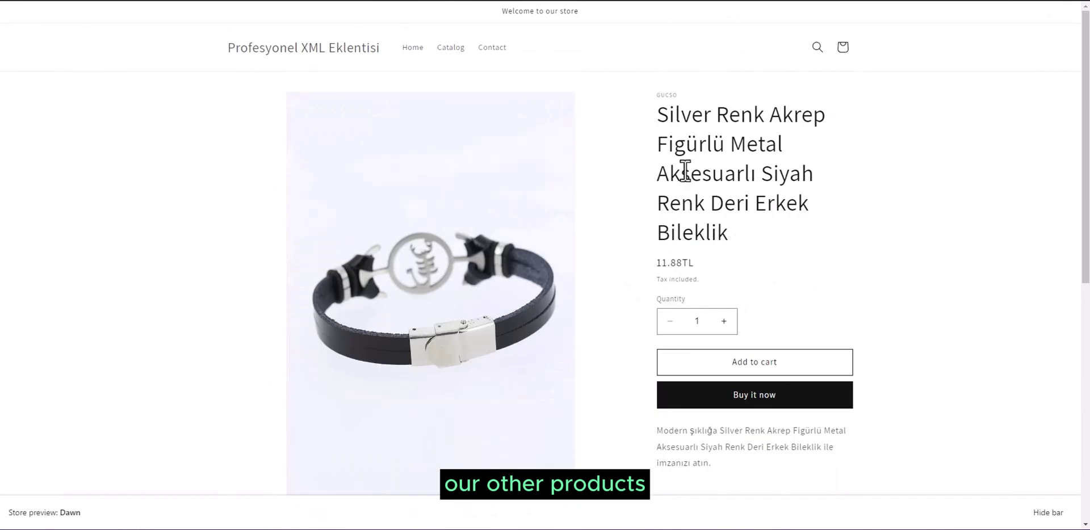
{"action": "left_click_drag", "start_coordinate": [659, 116], "coordinate": [766, 247]}
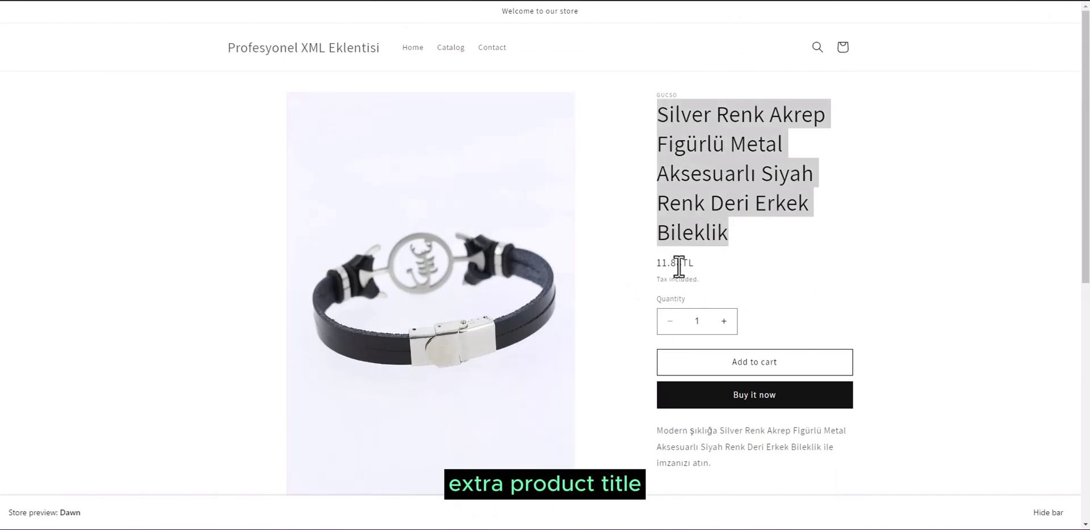